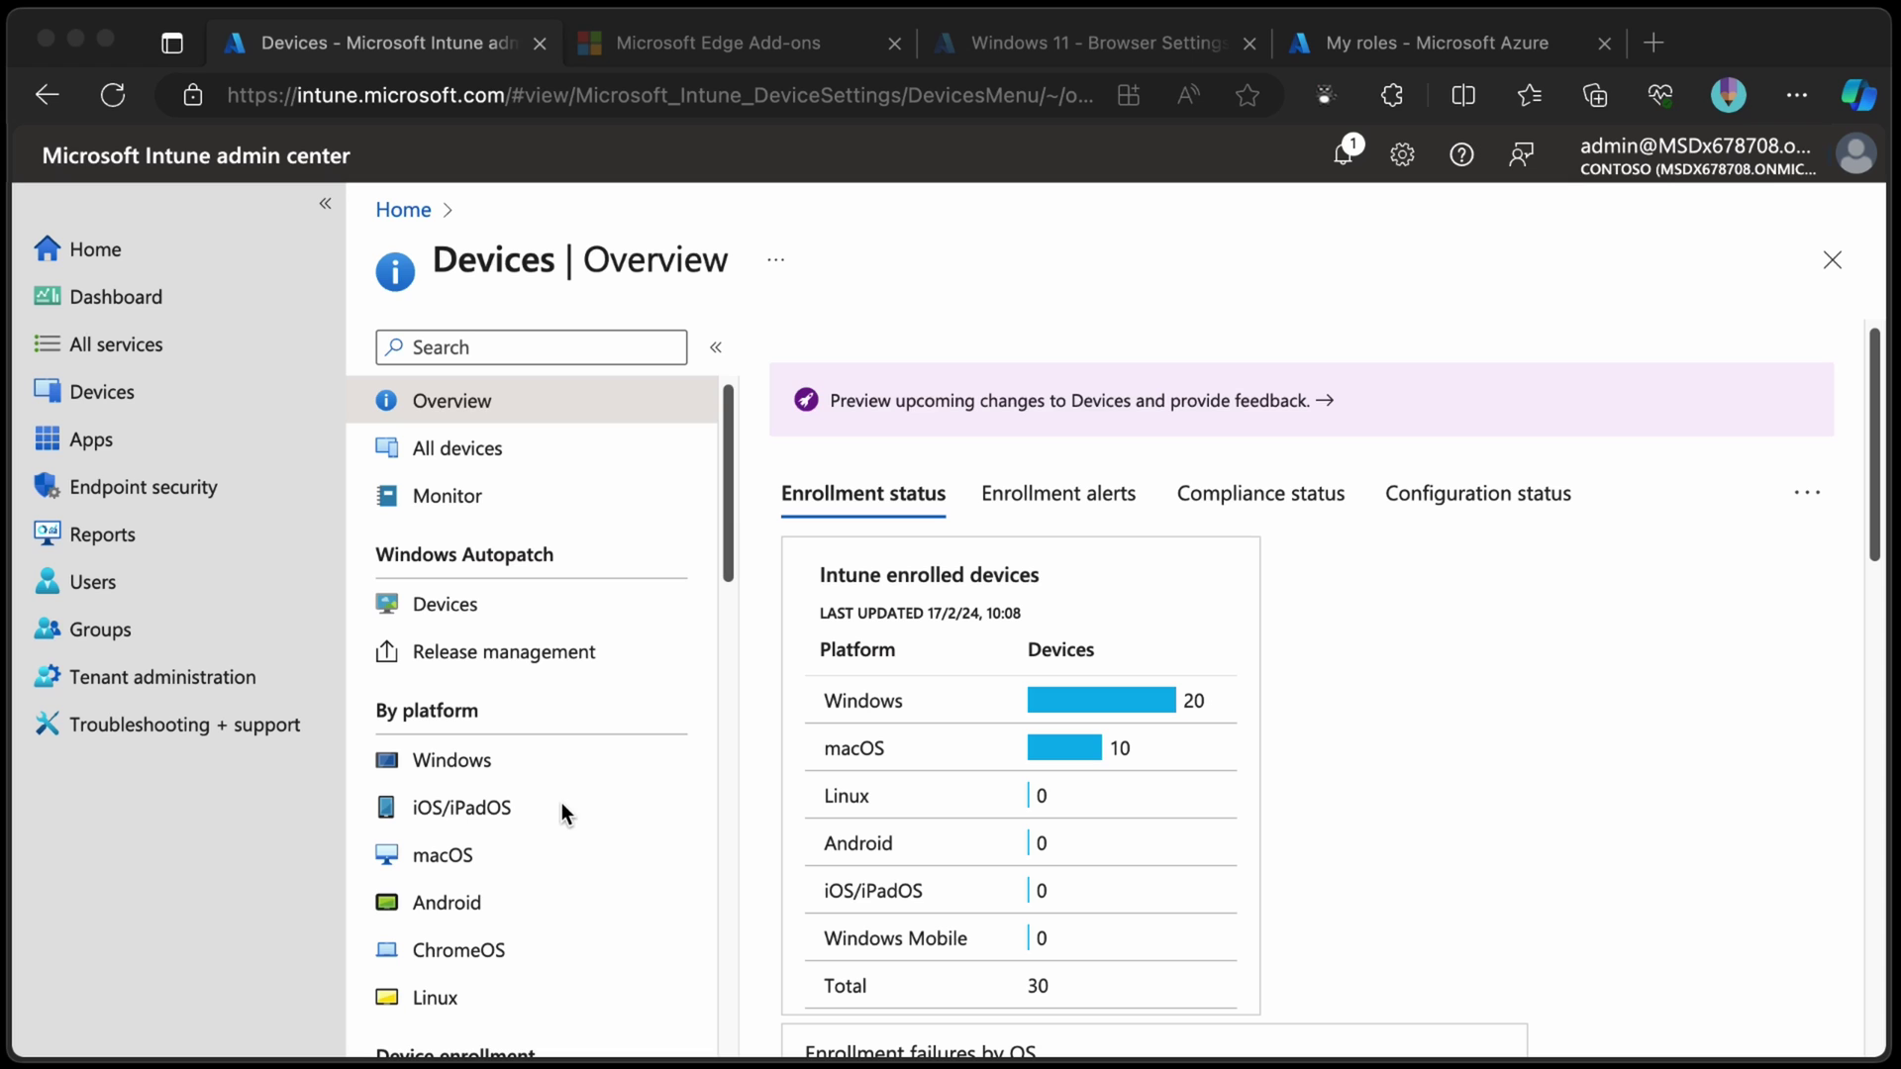
Go to macOS enrollment and open the Intune MDM Server token's Profiles list.
click(544, 856)
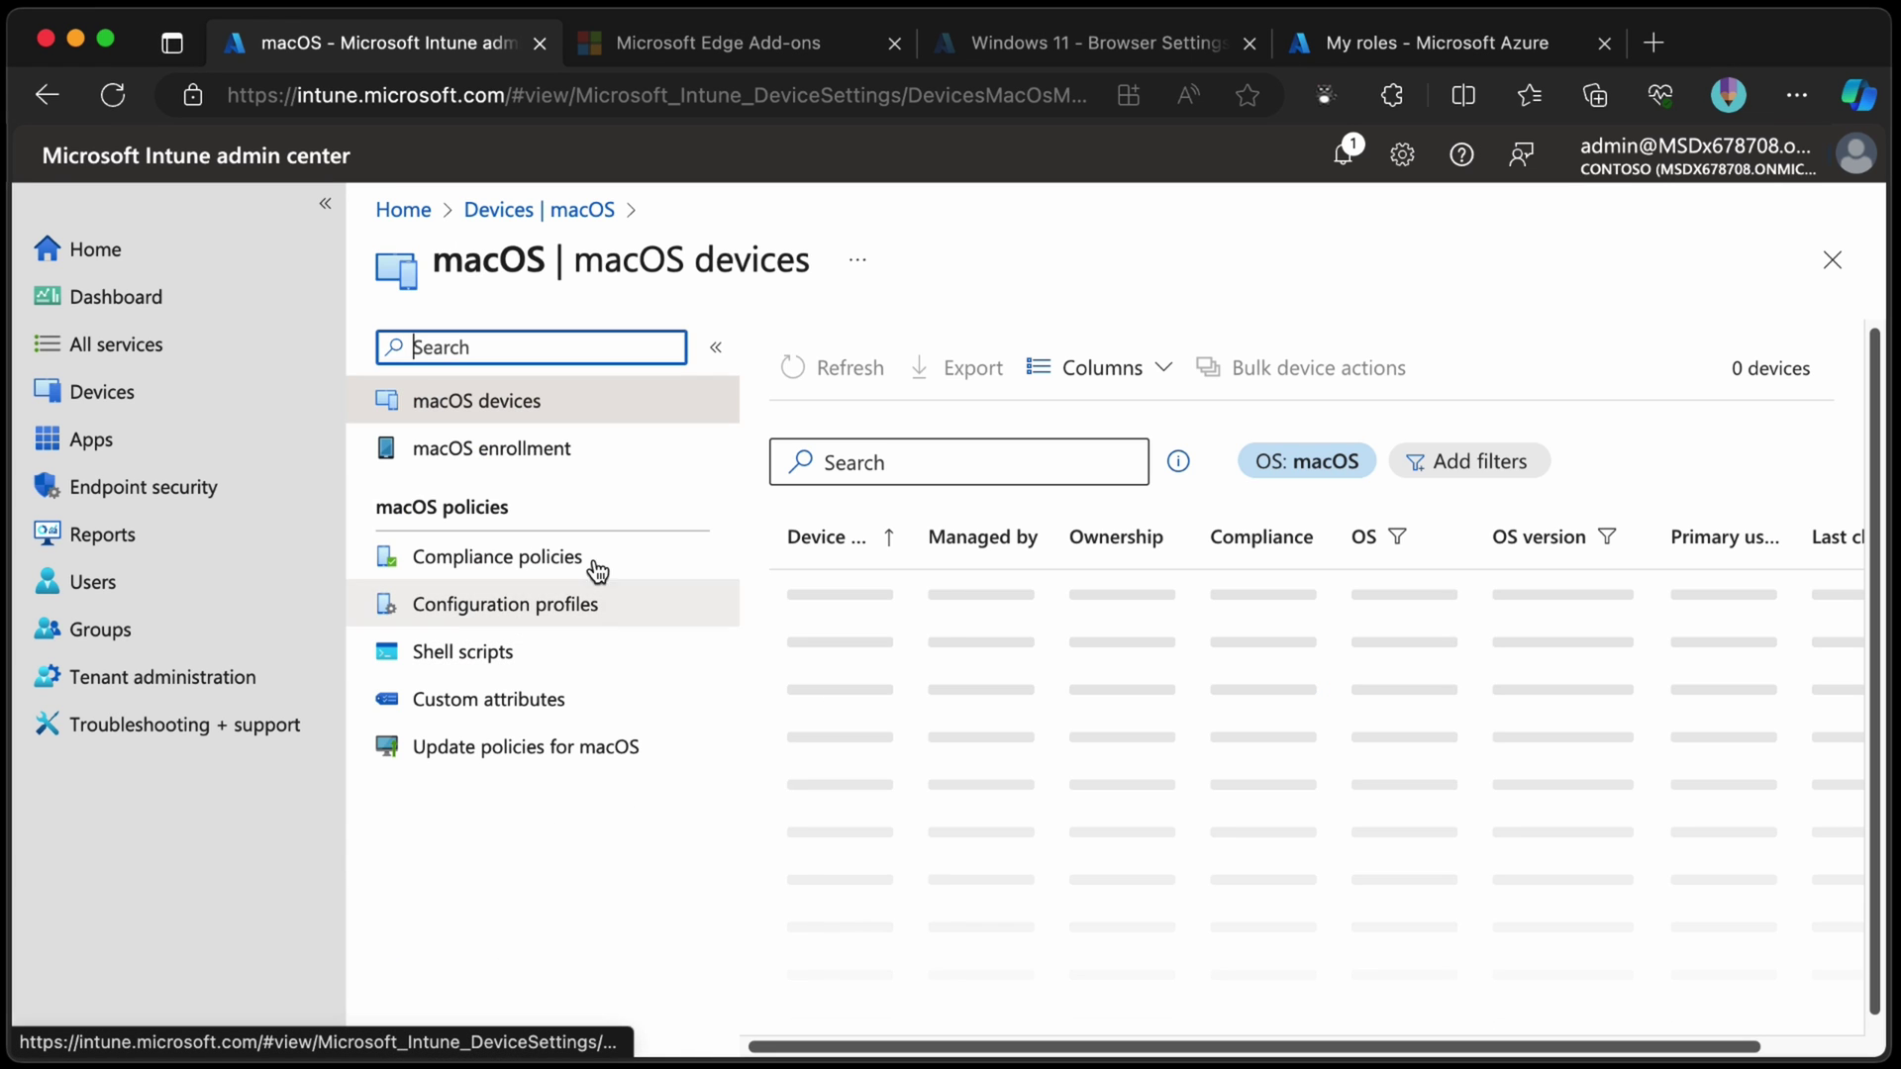
click(555, 443)
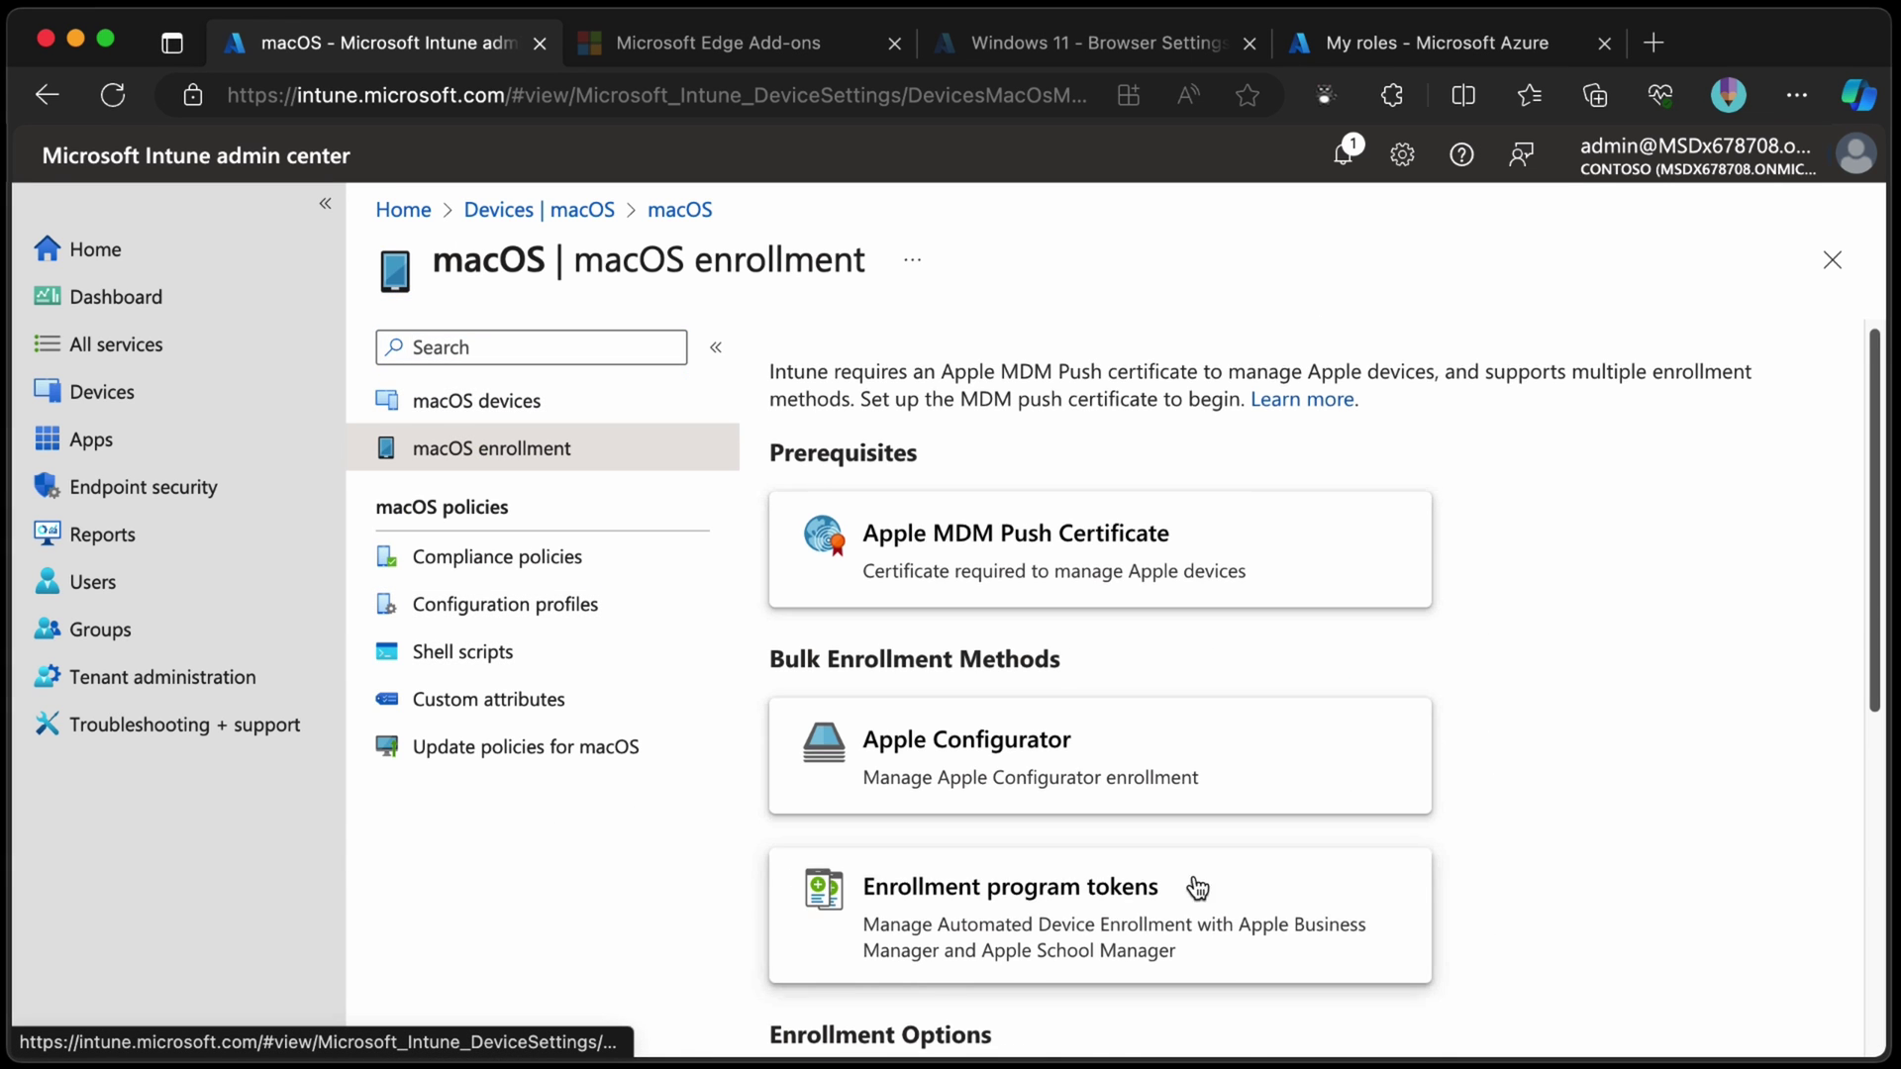
scroll(1198, 888, down, 5)
scroll(1101, 525, up, 1)
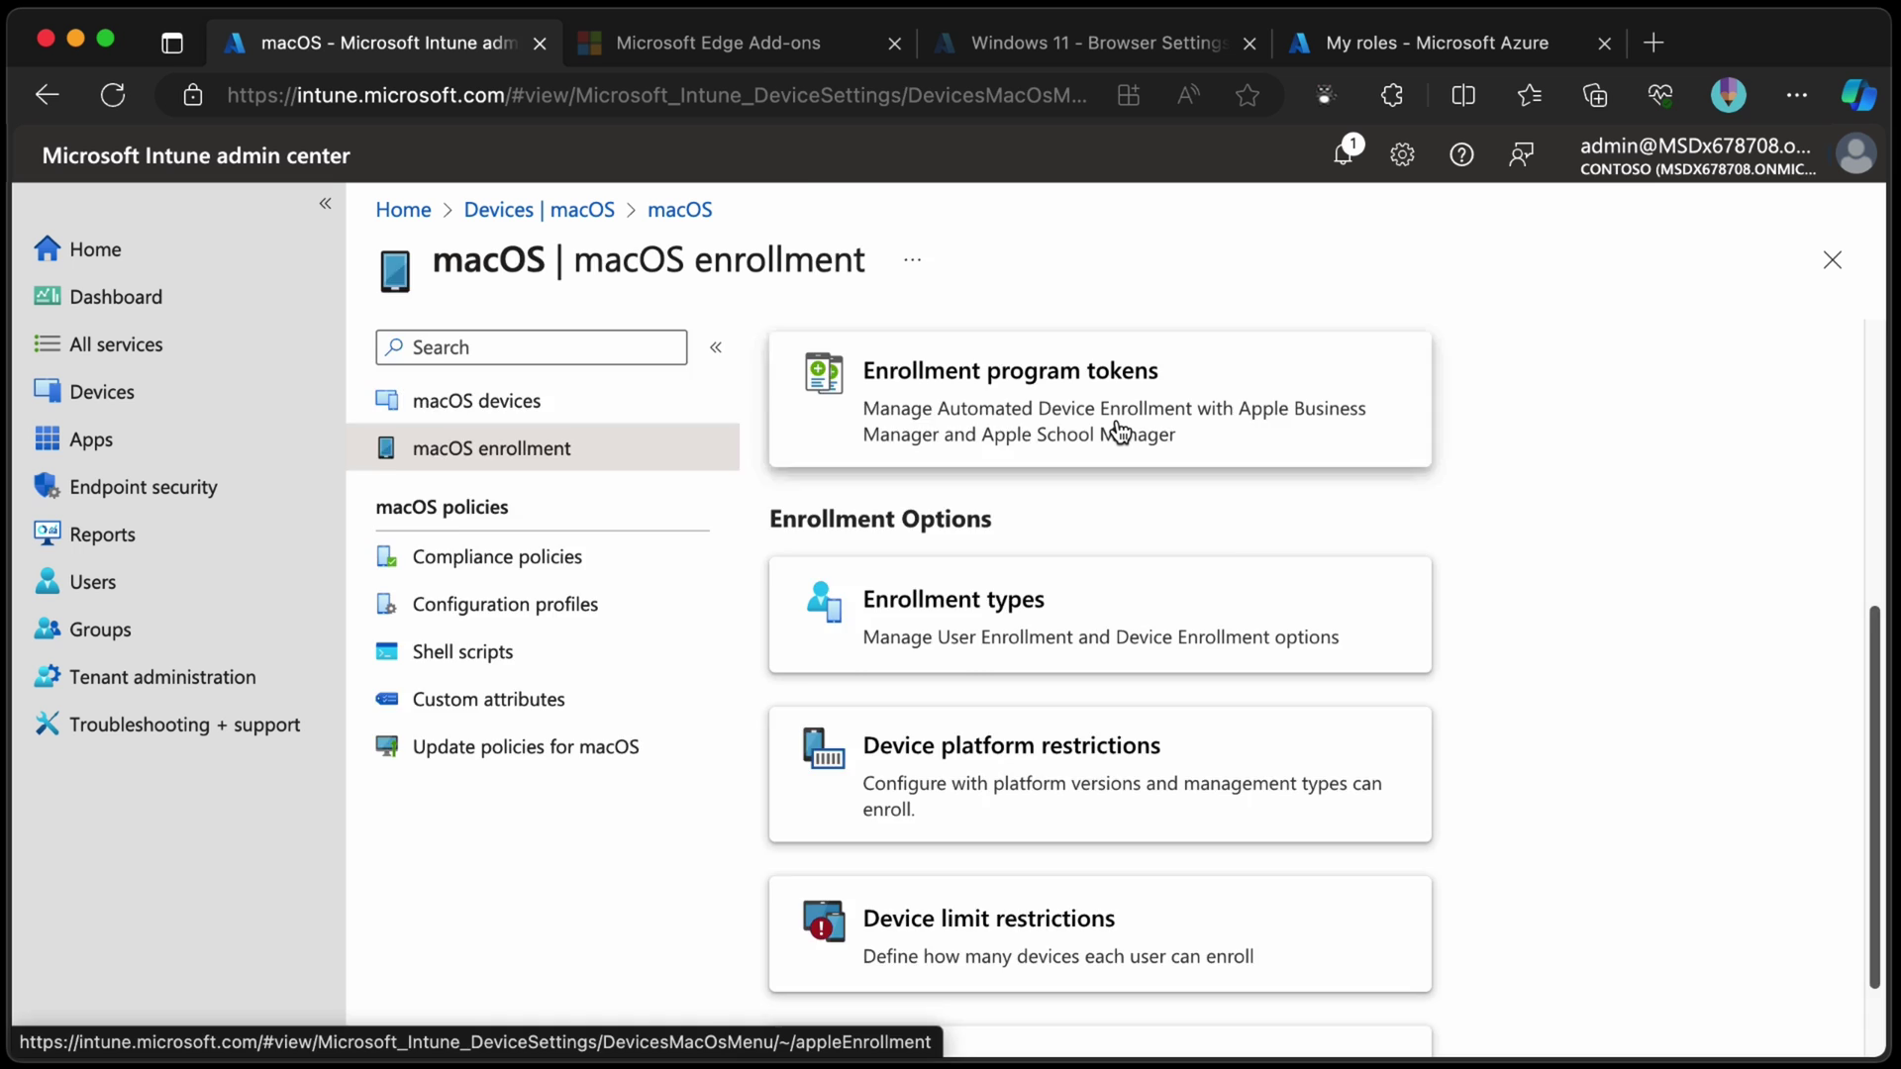
click(1118, 432)
click(465, 827)
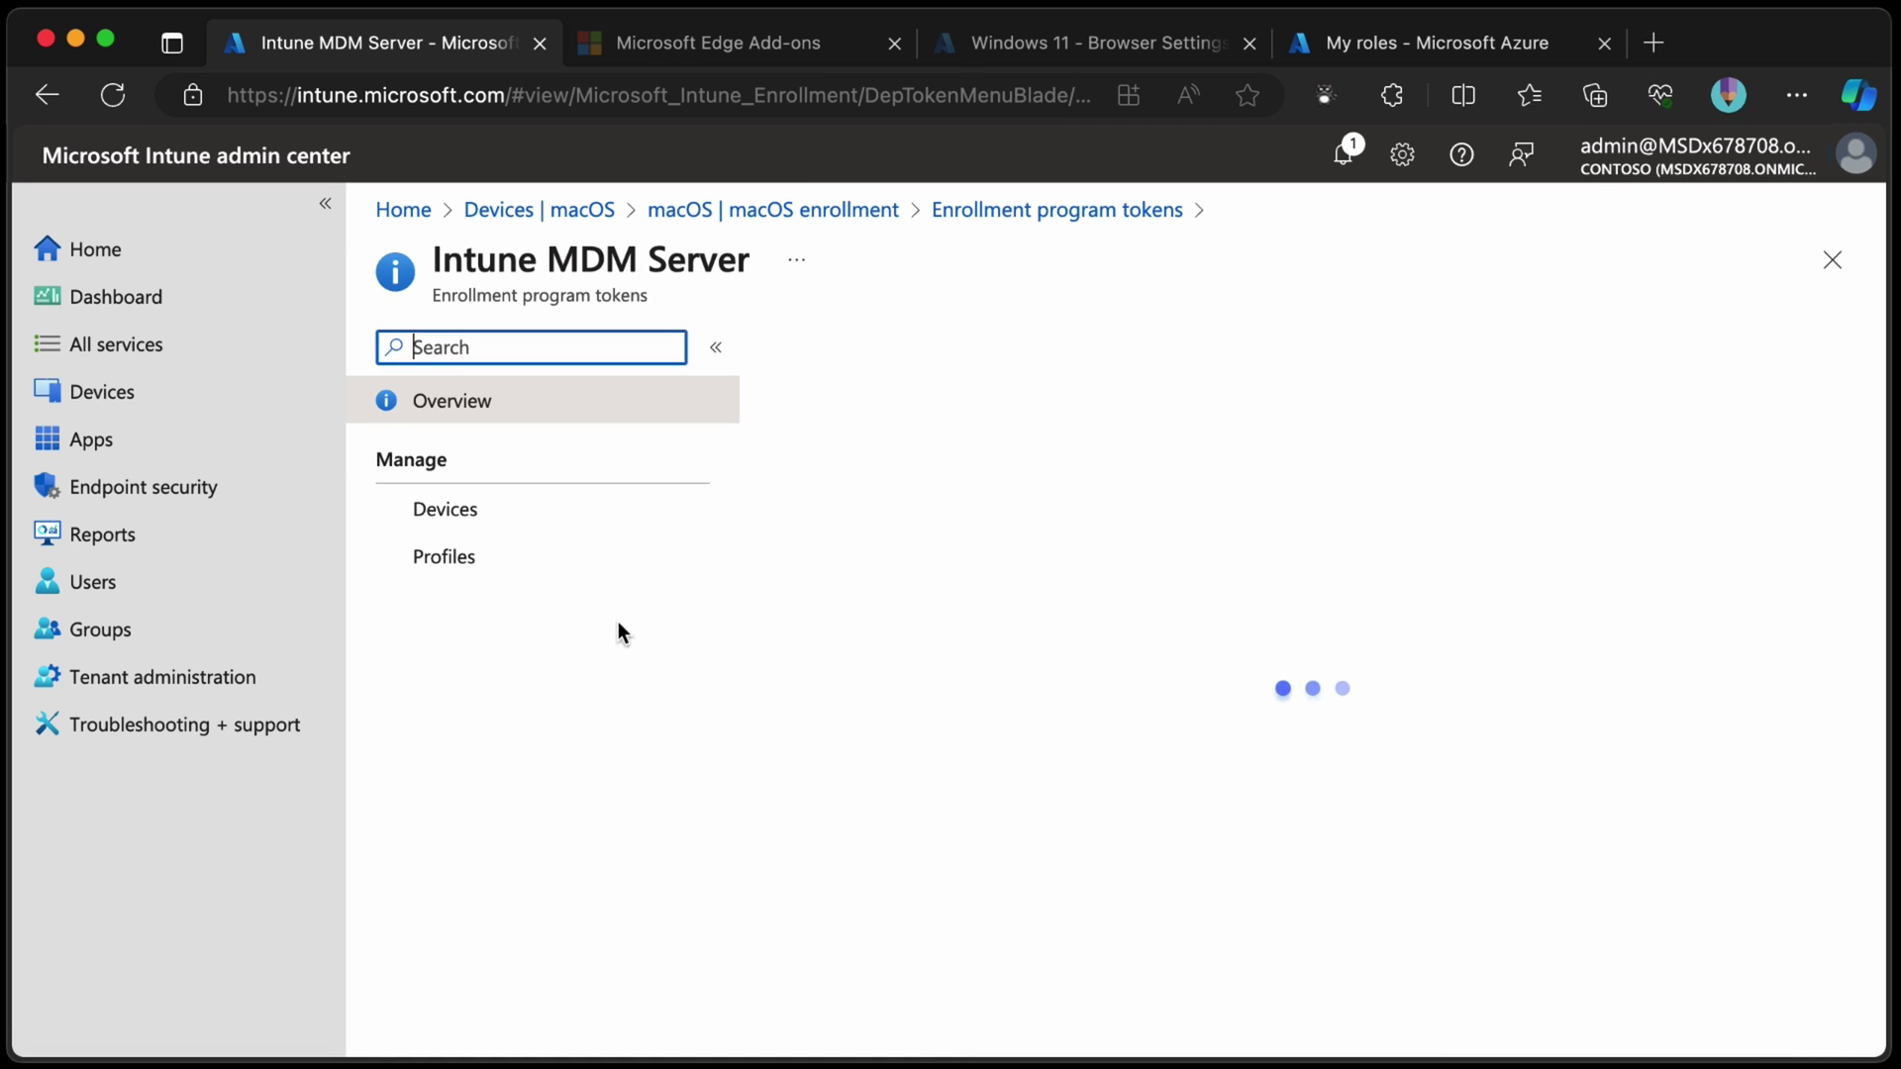
click(542, 578)
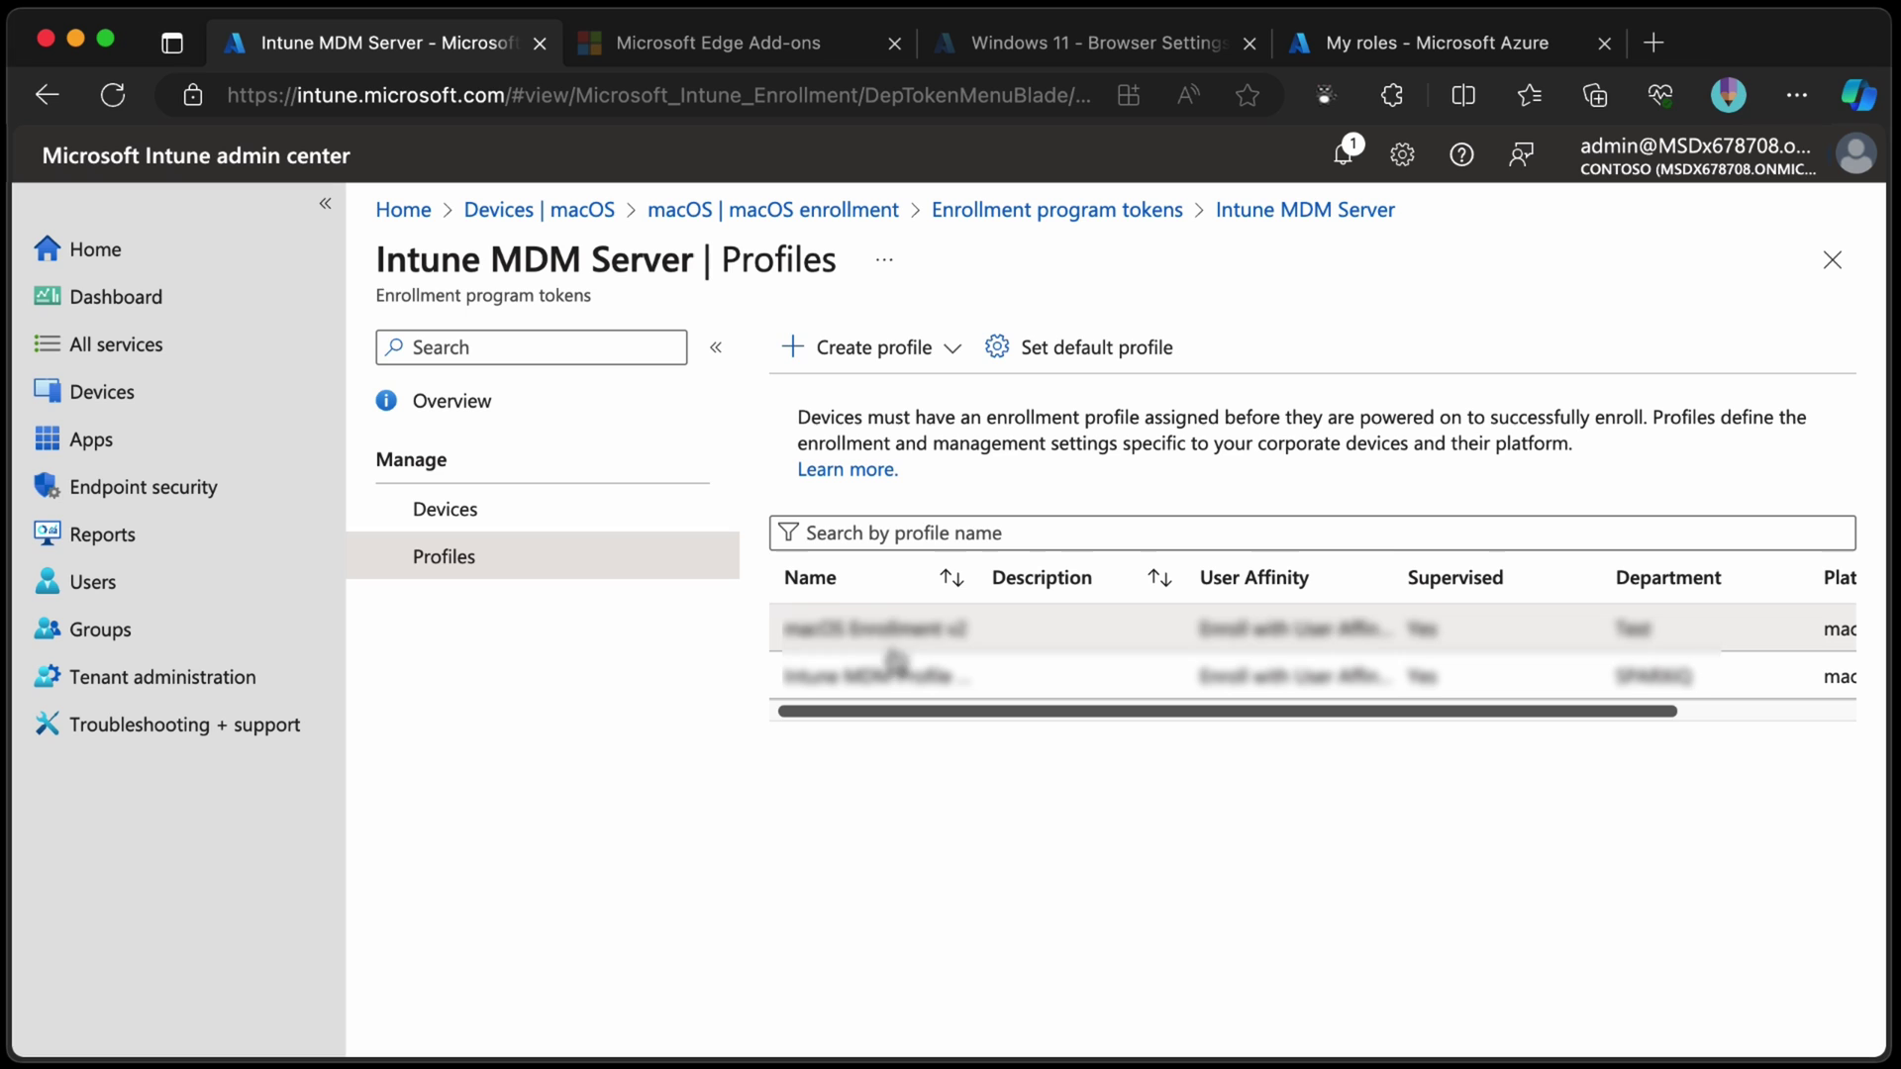
Start a new macOS enrollment profile and name it 'macOS Enrollment v3'.
click(876, 347)
click(837, 433)
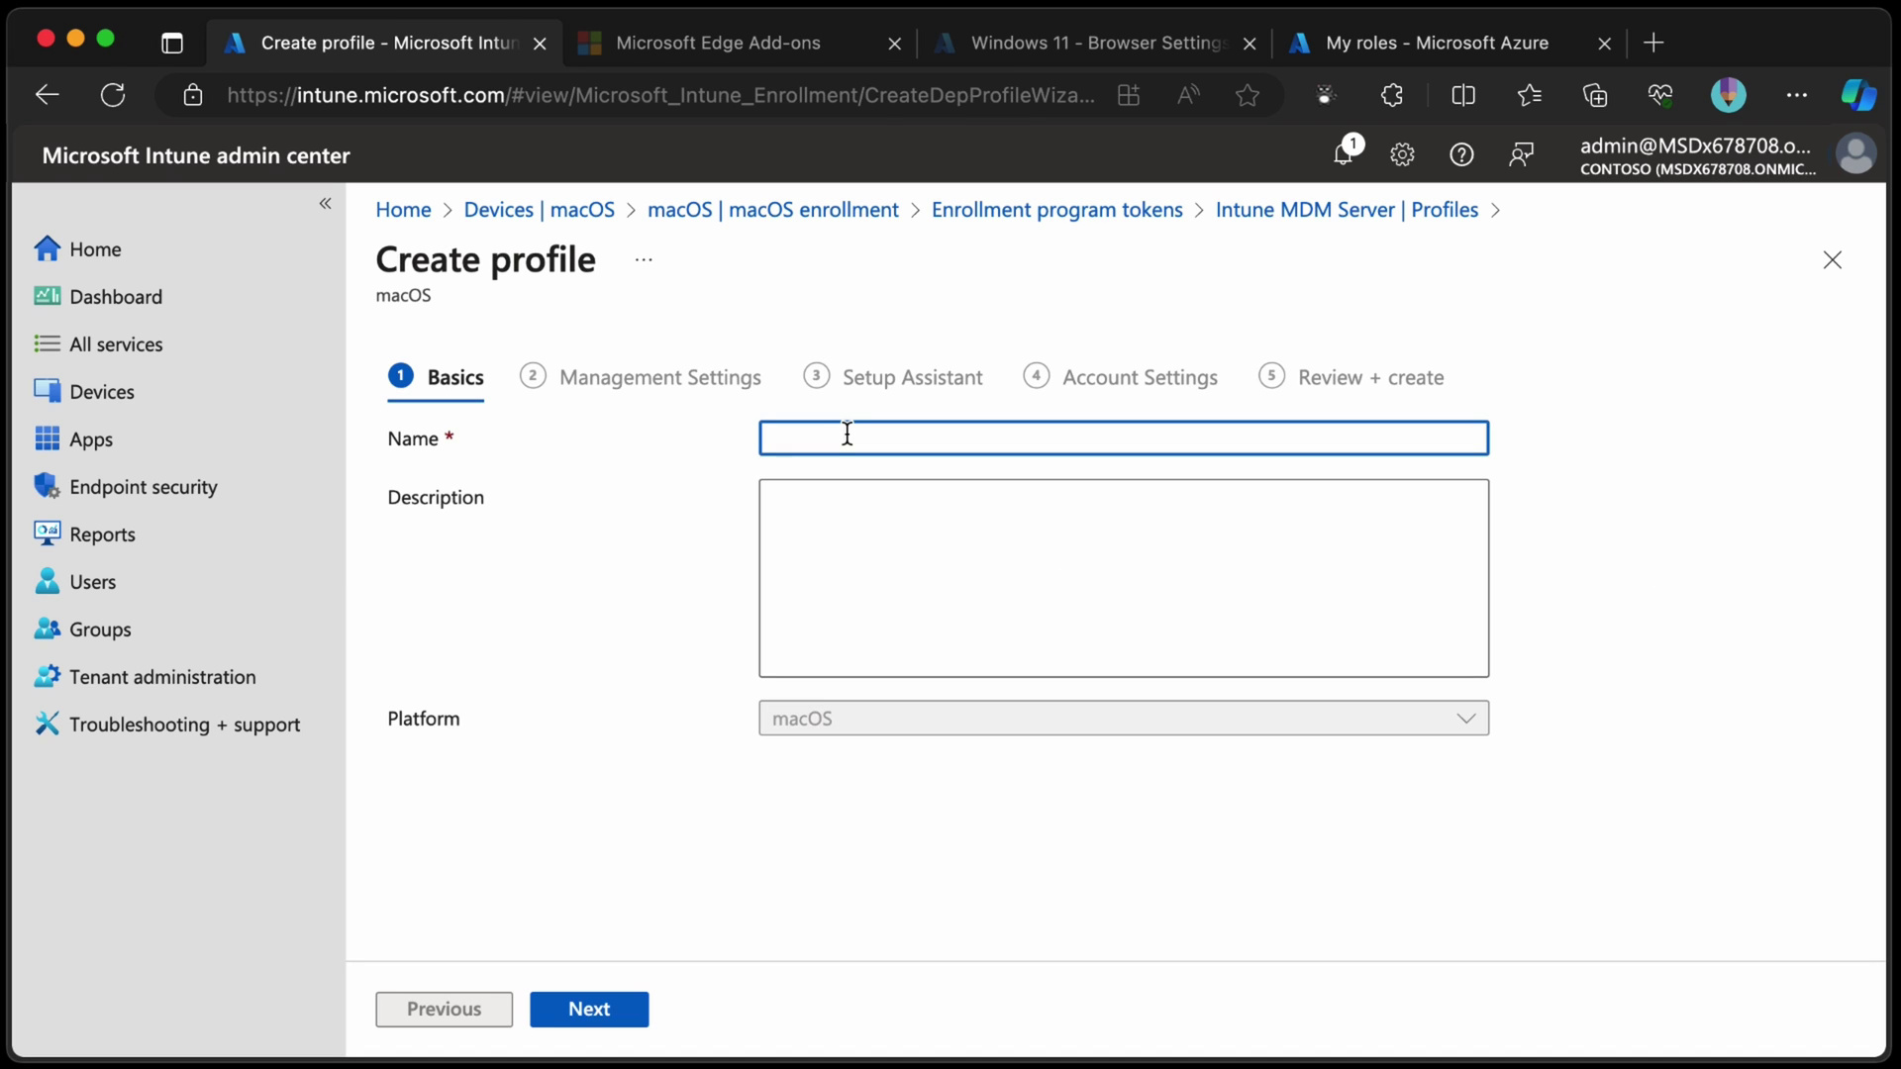
text(ENro)
key(BackSpace)
key(BackSpace)
key(BackSpace)
key(BackSpace)
text(macOS Enrollment v3)
Set Enroll with User Affinity, Setup Assistant with modern authentication, and locked enrollment No.
click(632, 1009)
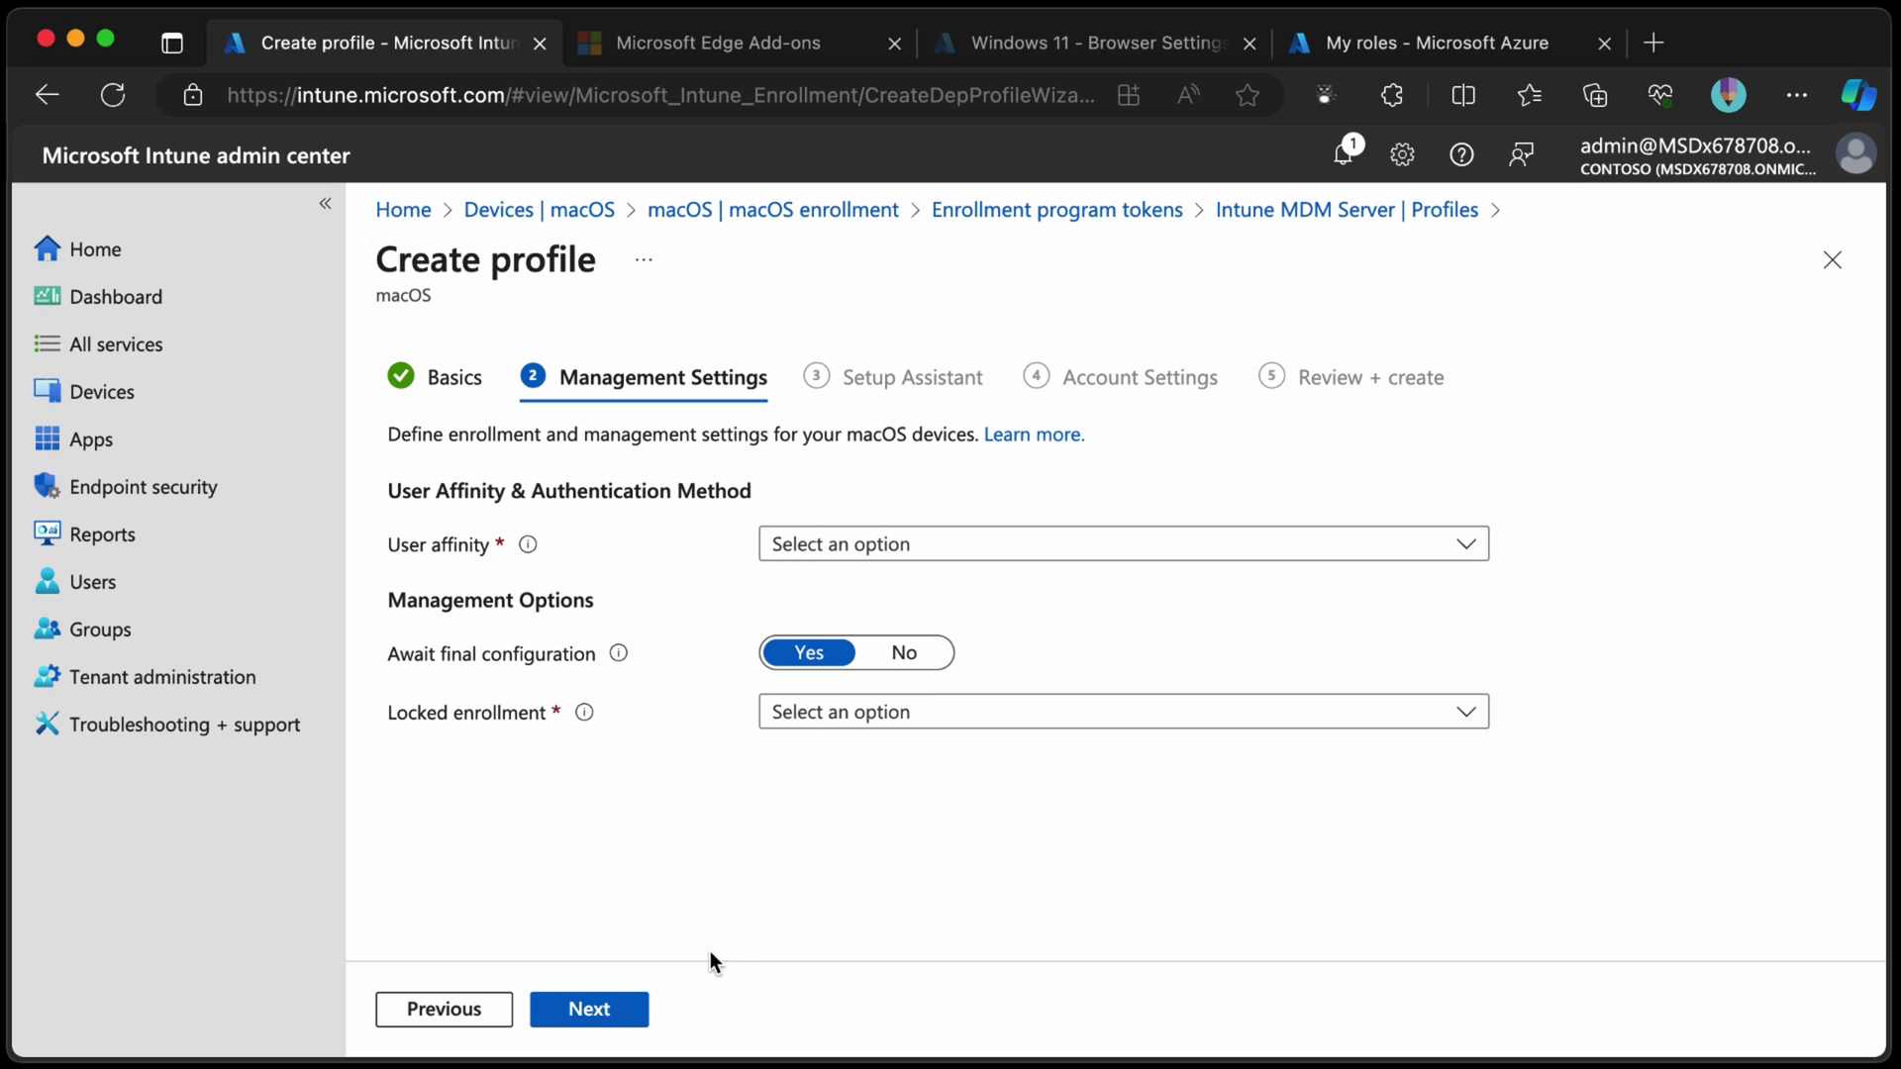
click(1079, 554)
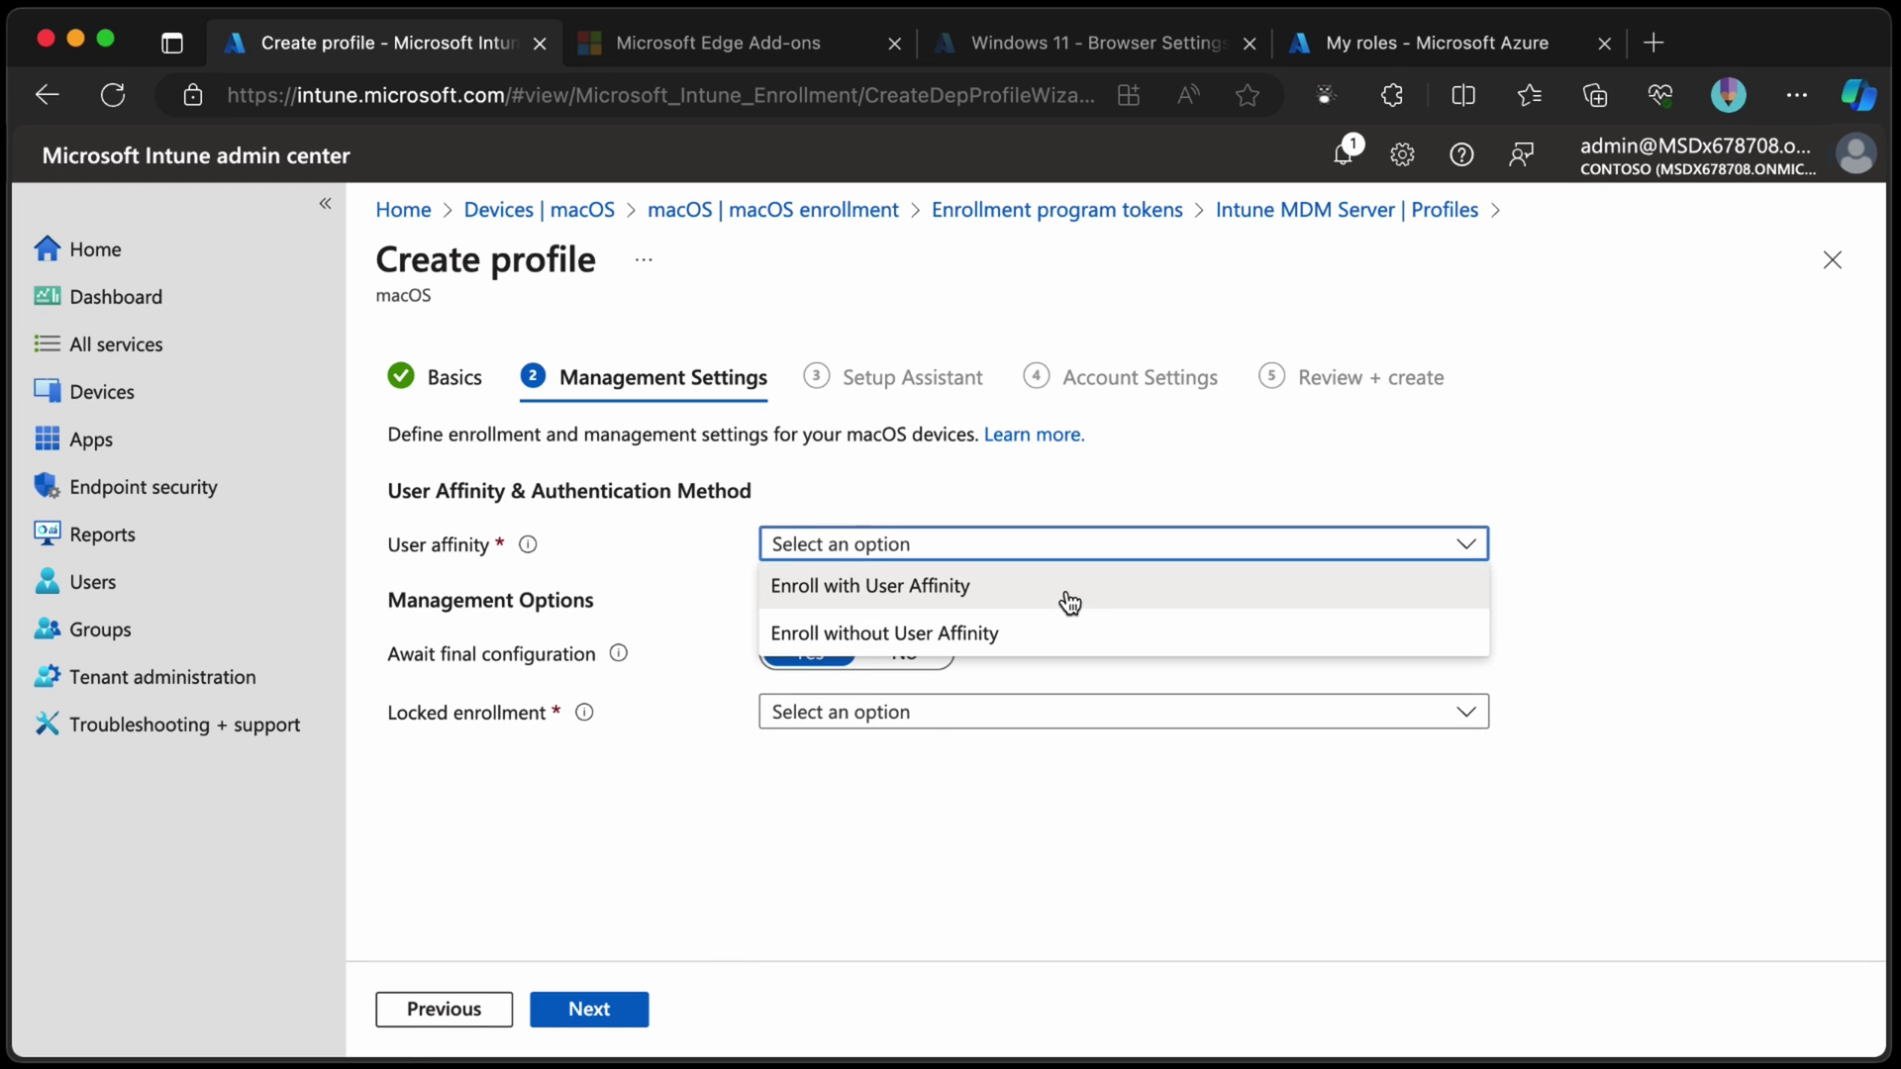
click(1071, 600)
click(1068, 603)
click(1003, 695)
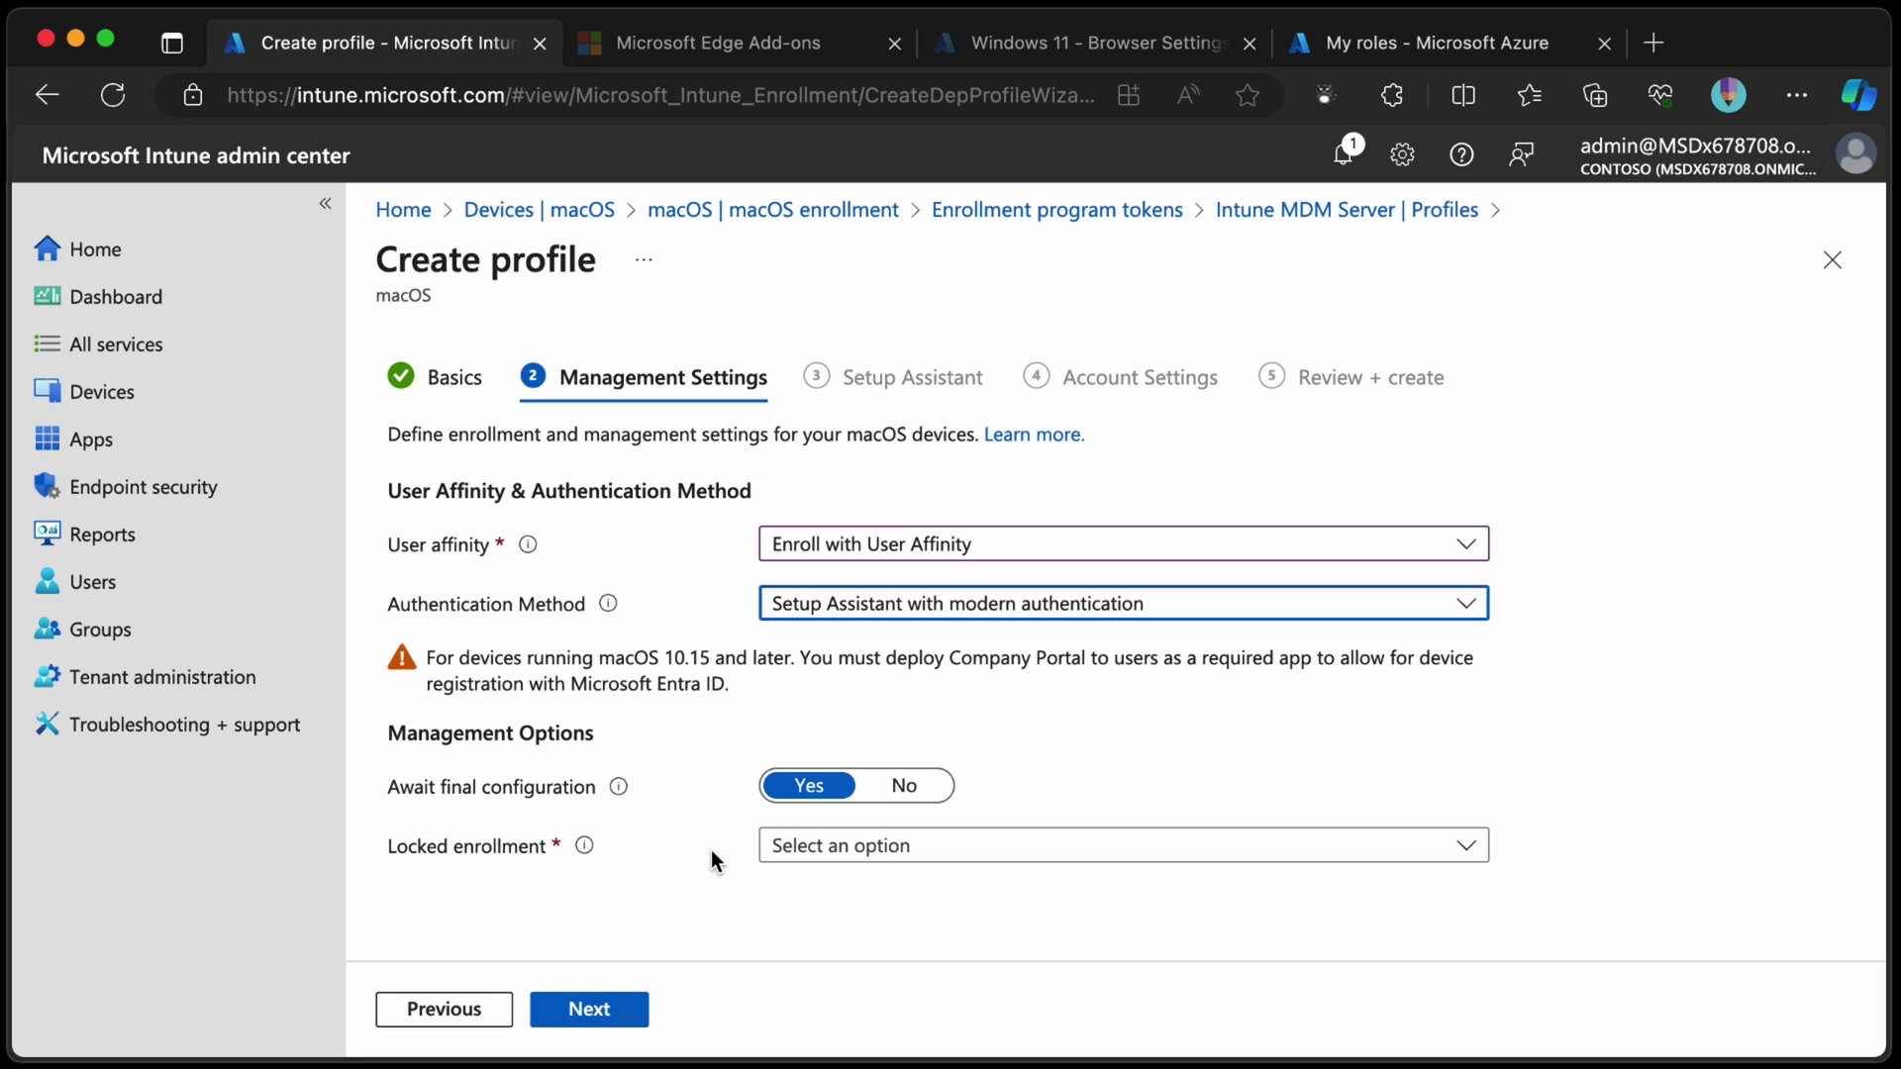
click(949, 857)
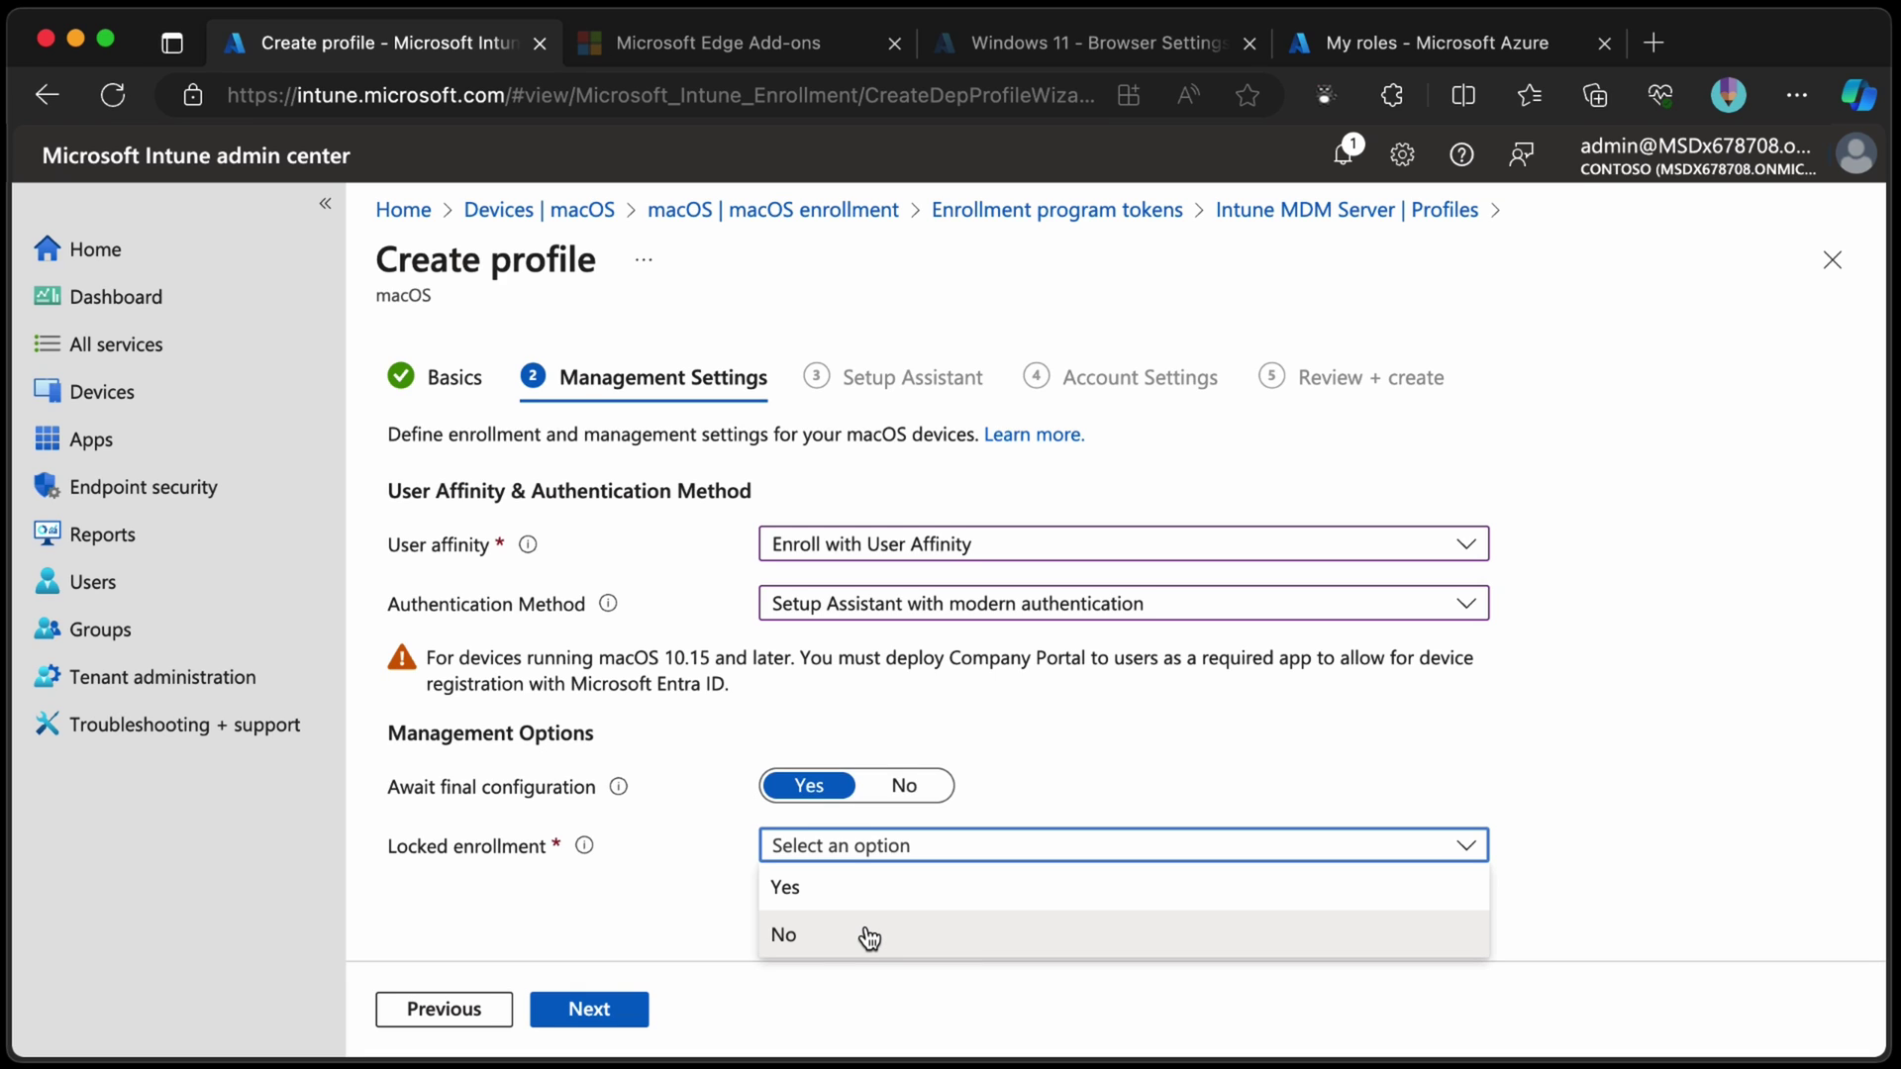
click(869, 936)
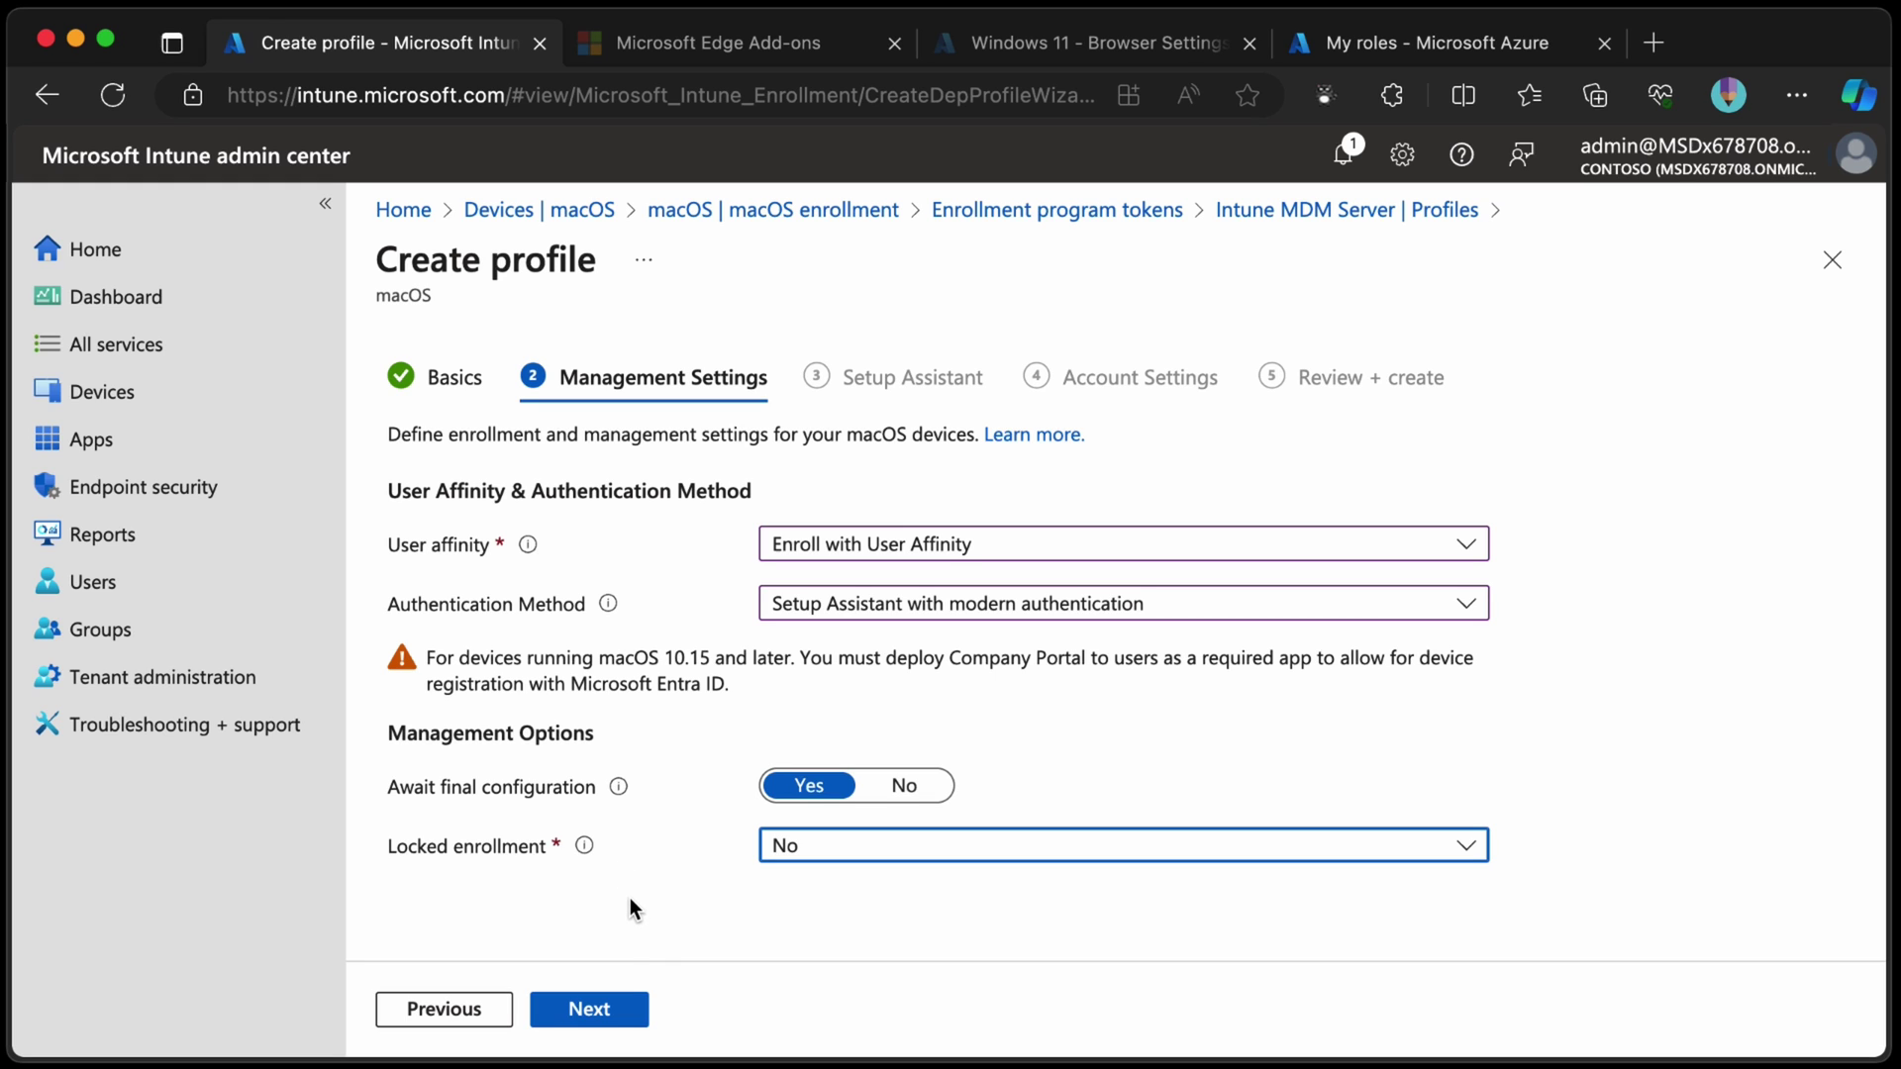
click(639, 1008)
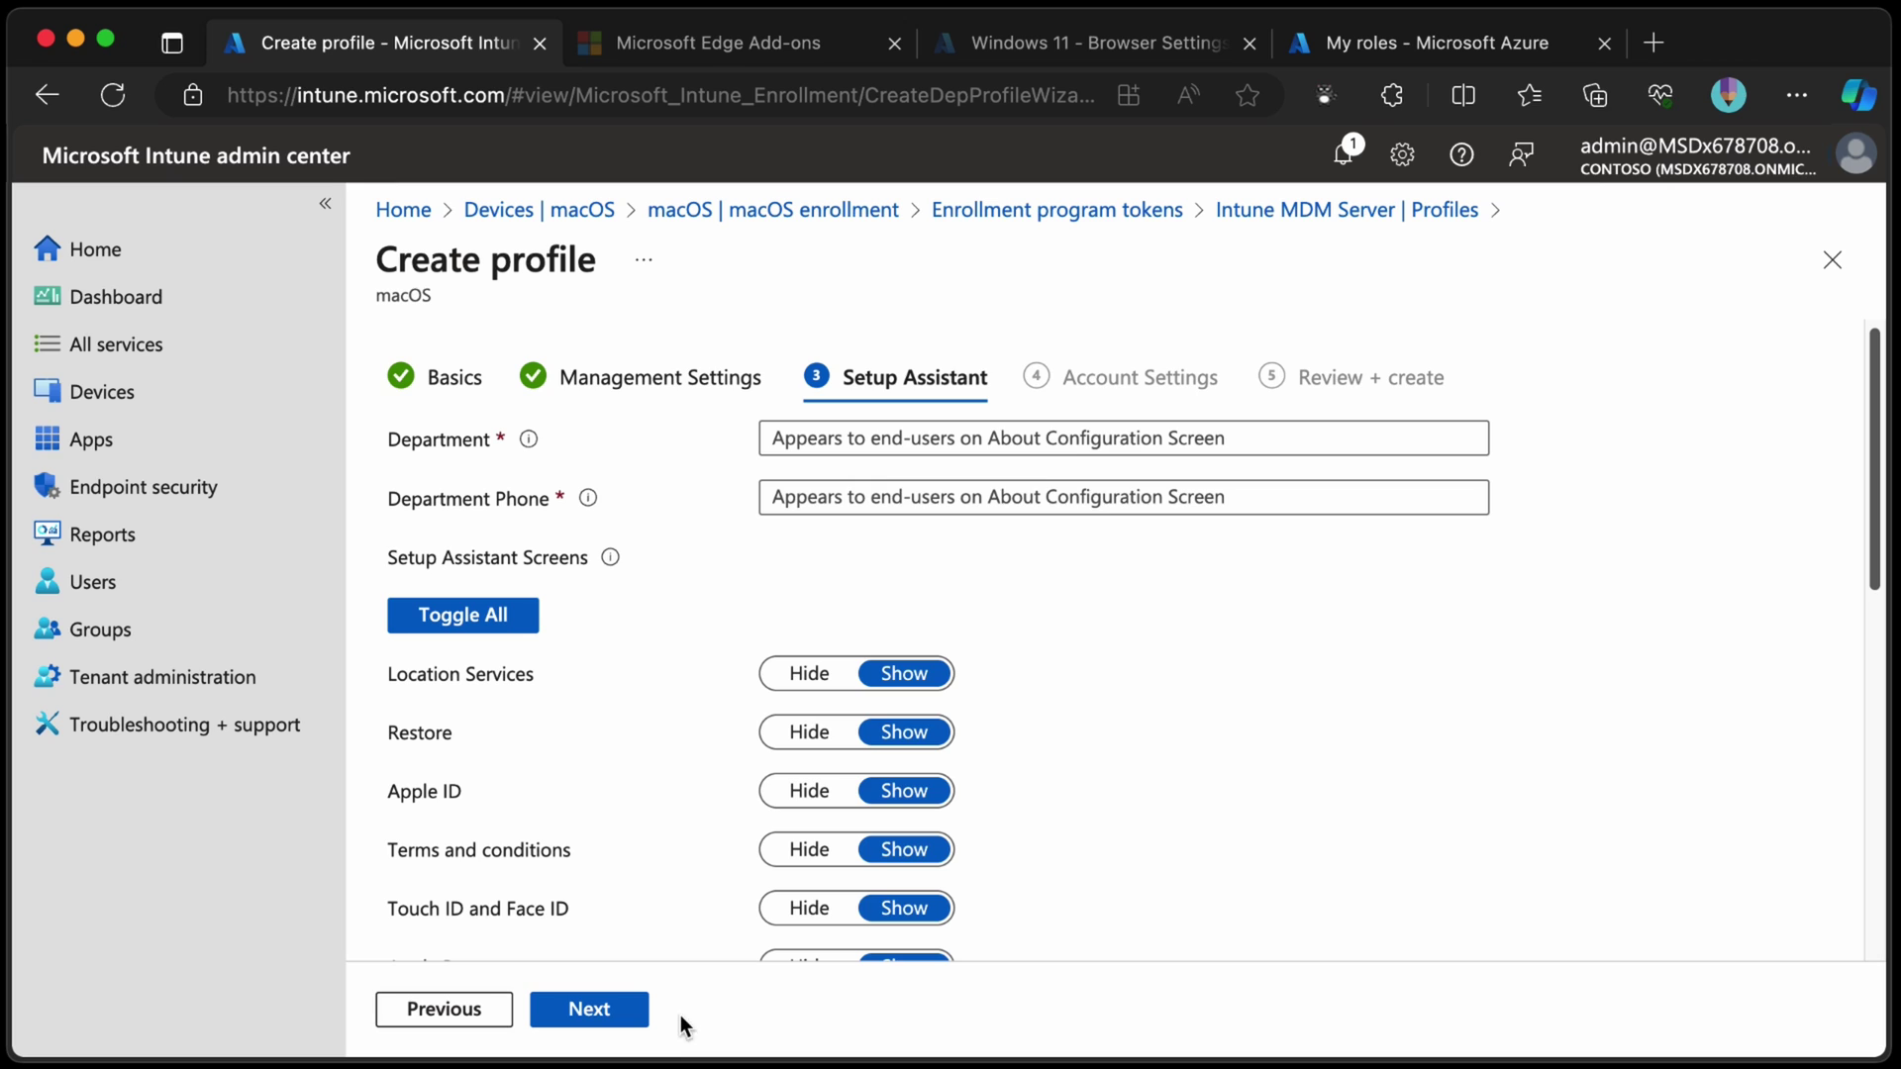
Enter 'Test' as both Department and Department Phone.
click(1010, 437)
text(Test)
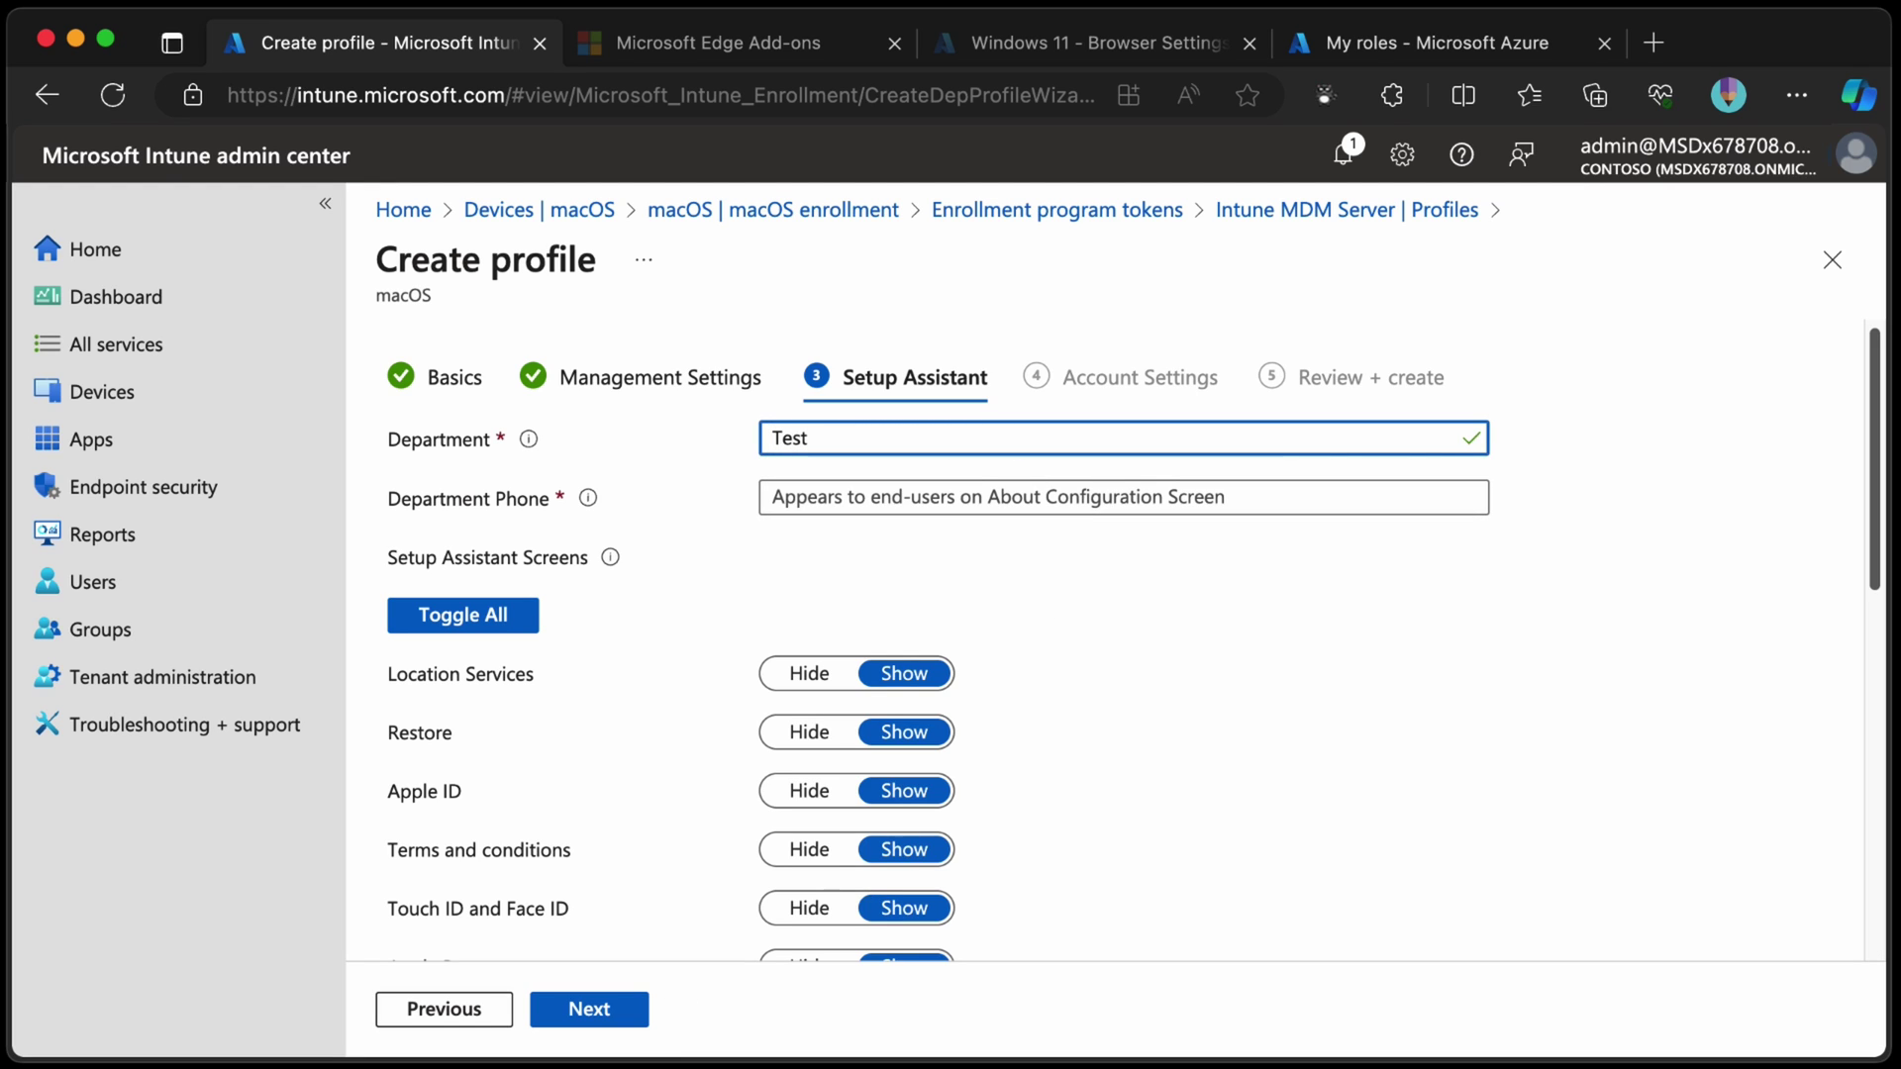
key(Tab)
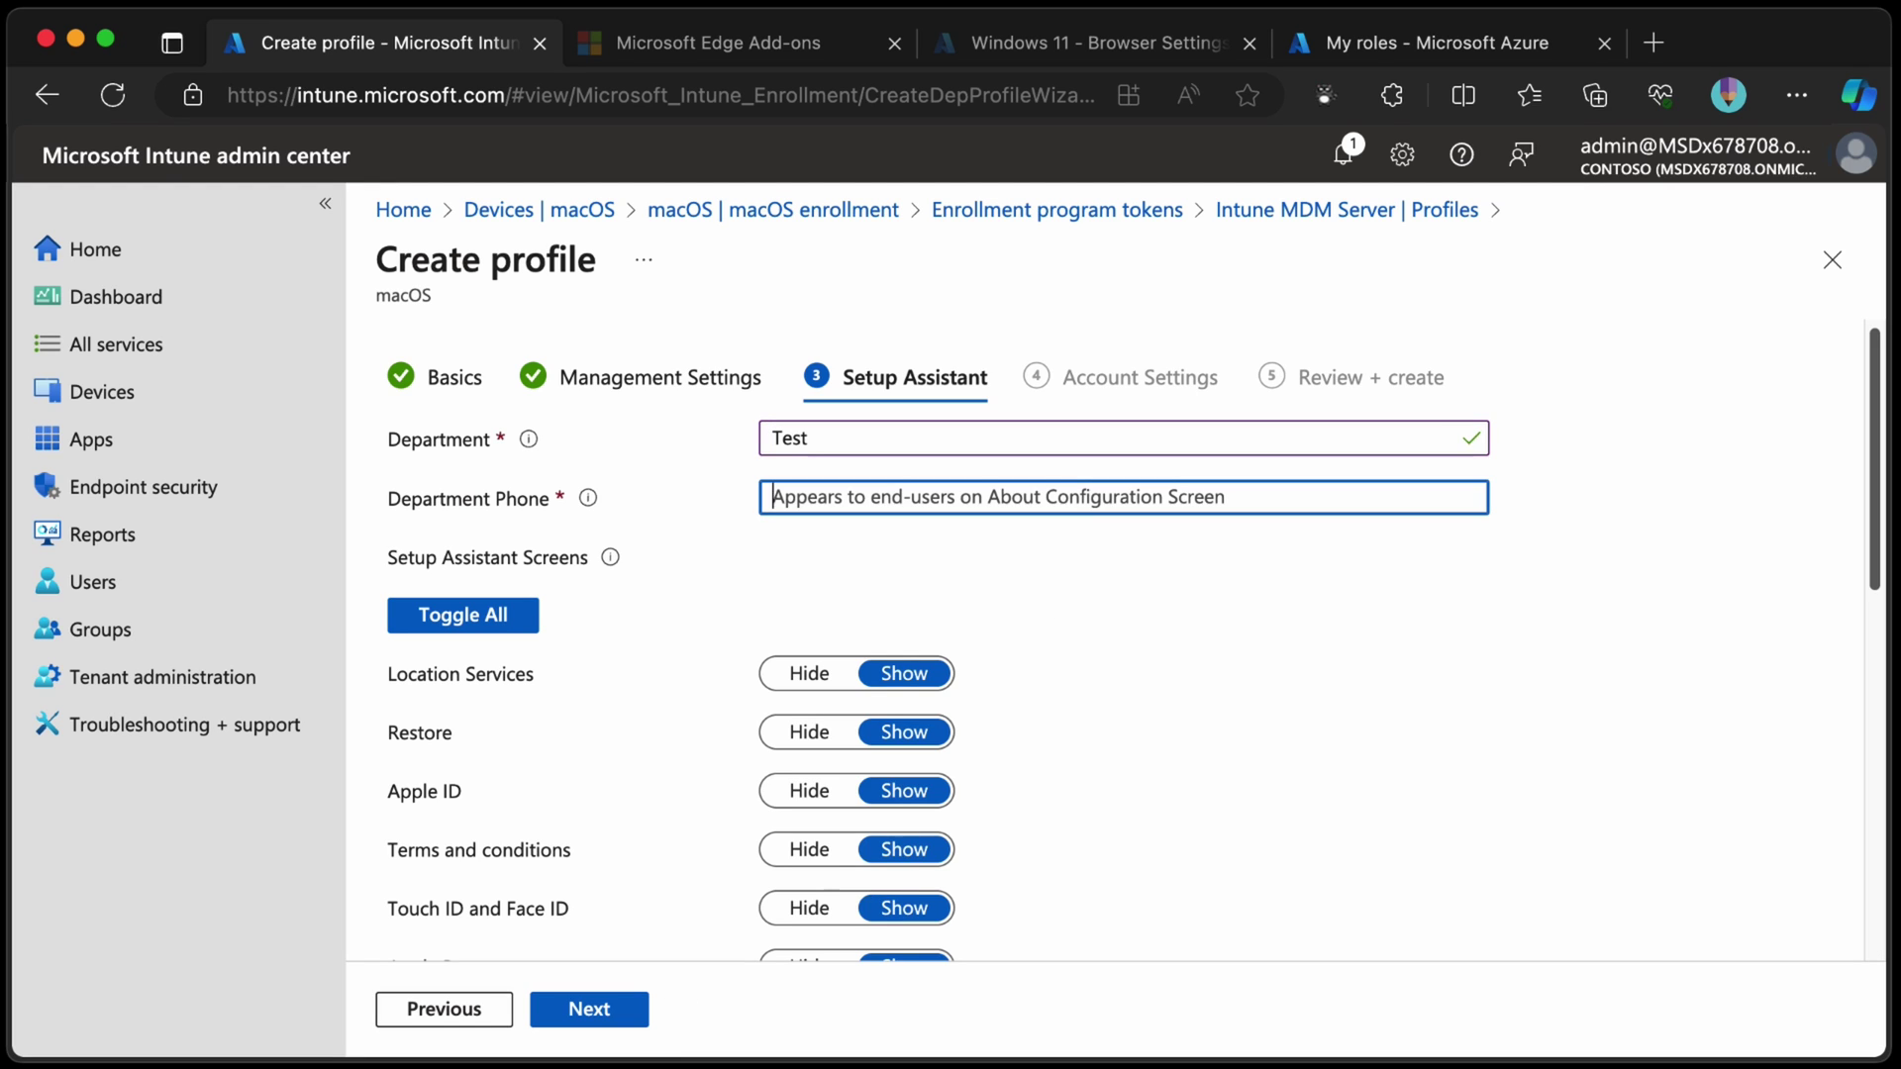
text(Test)
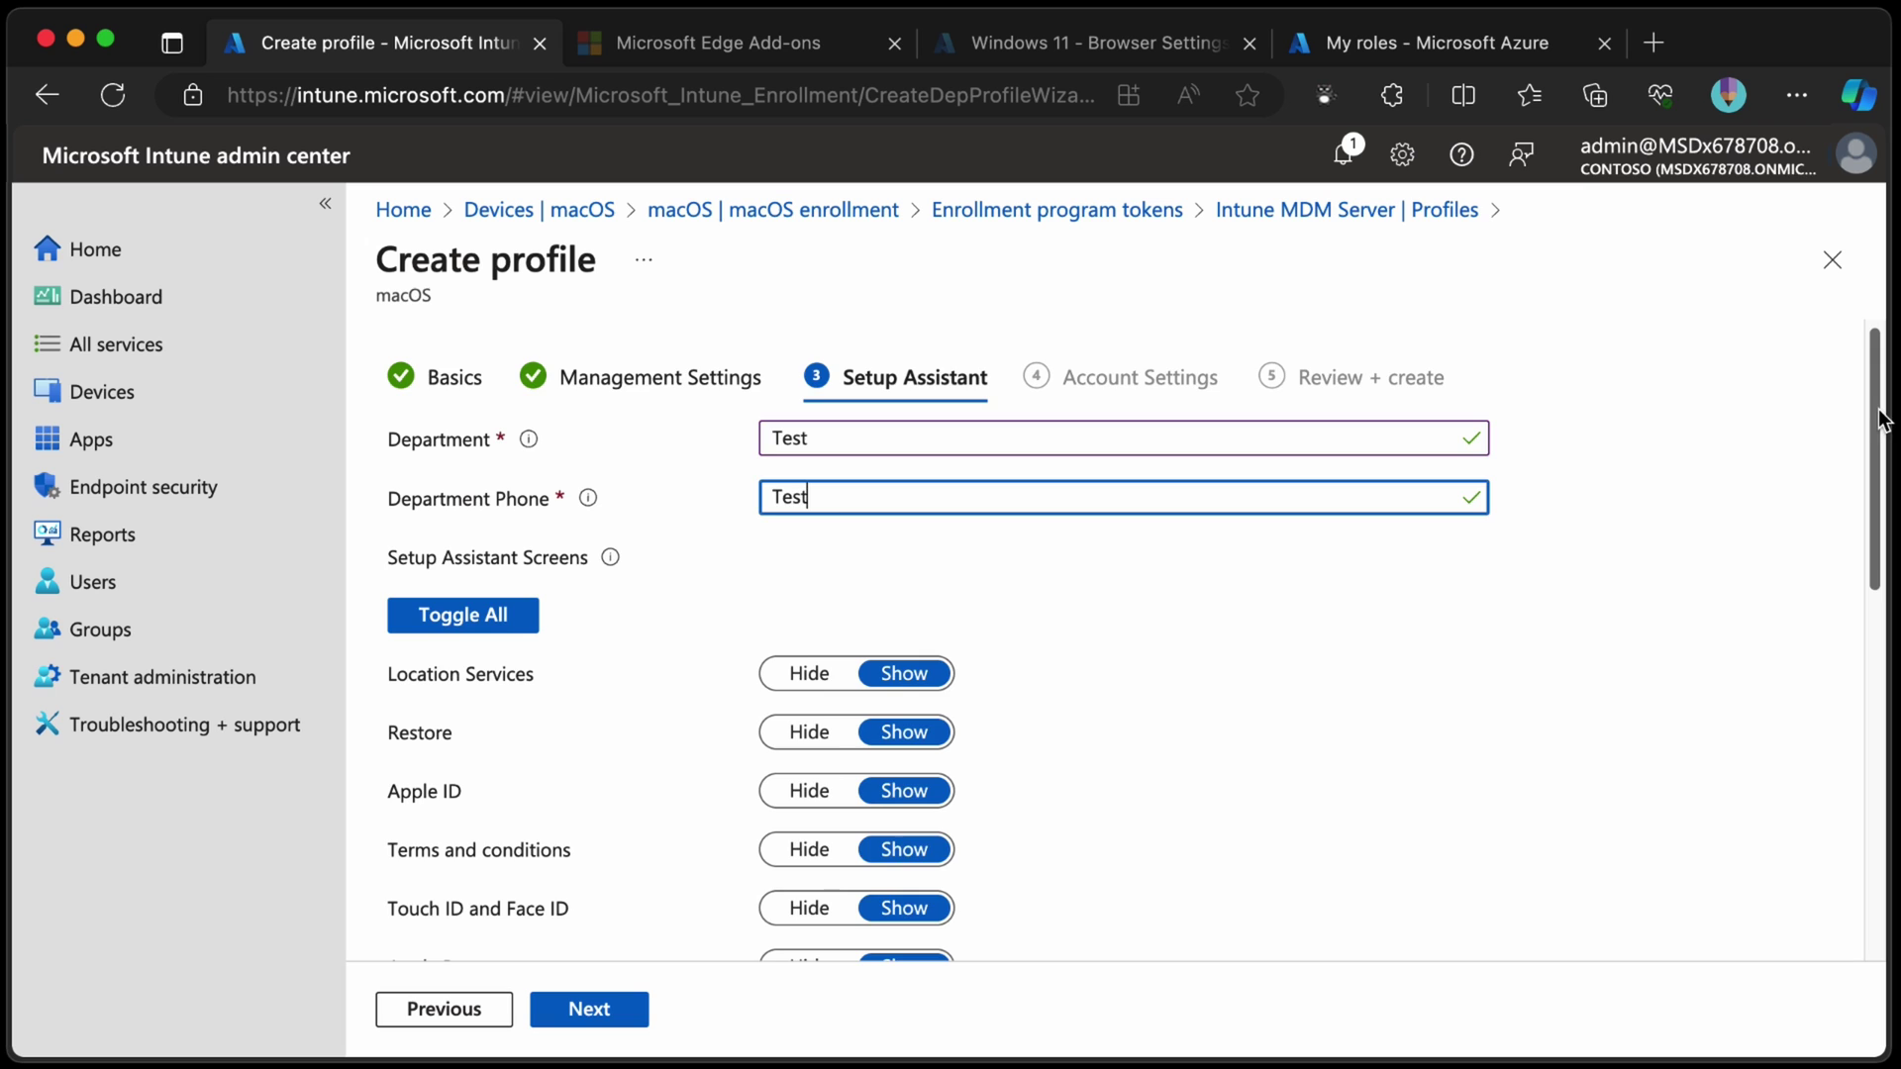
Hide all Setup Assistant screens except Apple ID, which stays shown.
drag(1879, 419, 1872, 515)
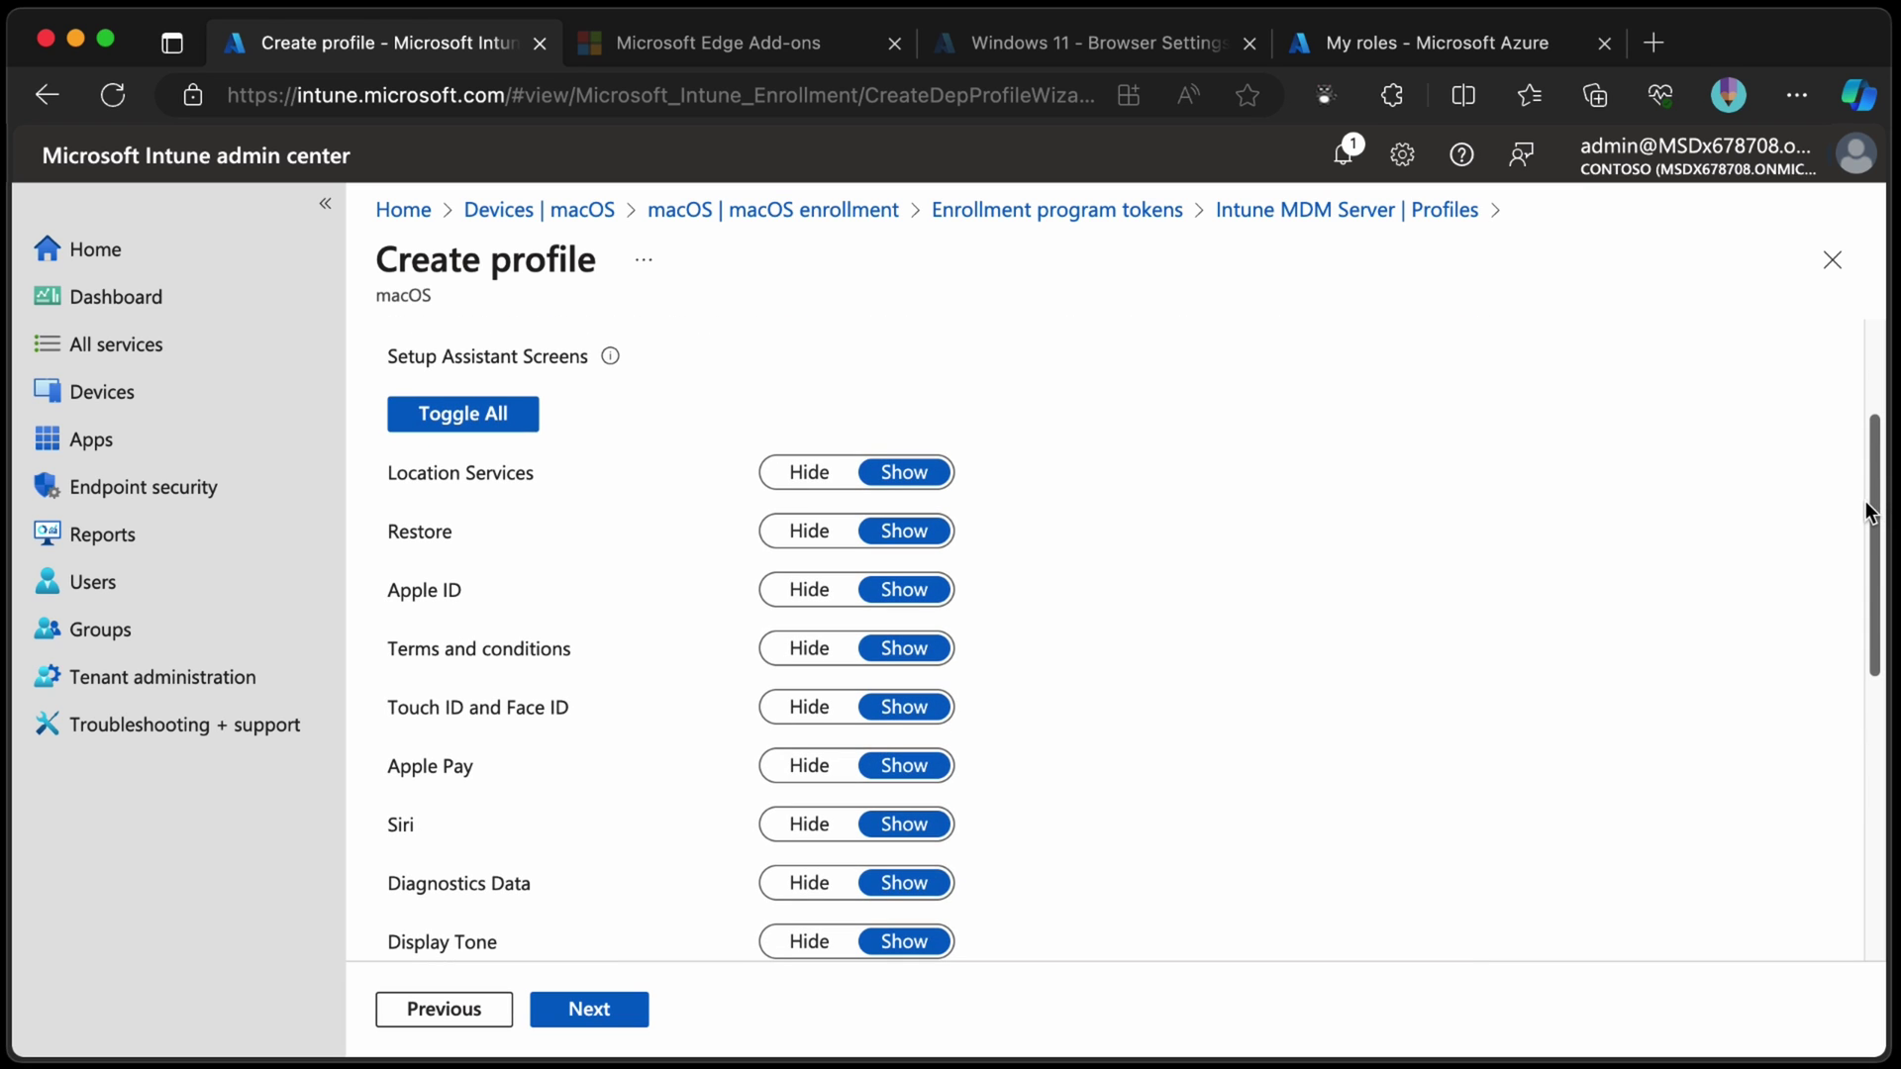
click(494, 429)
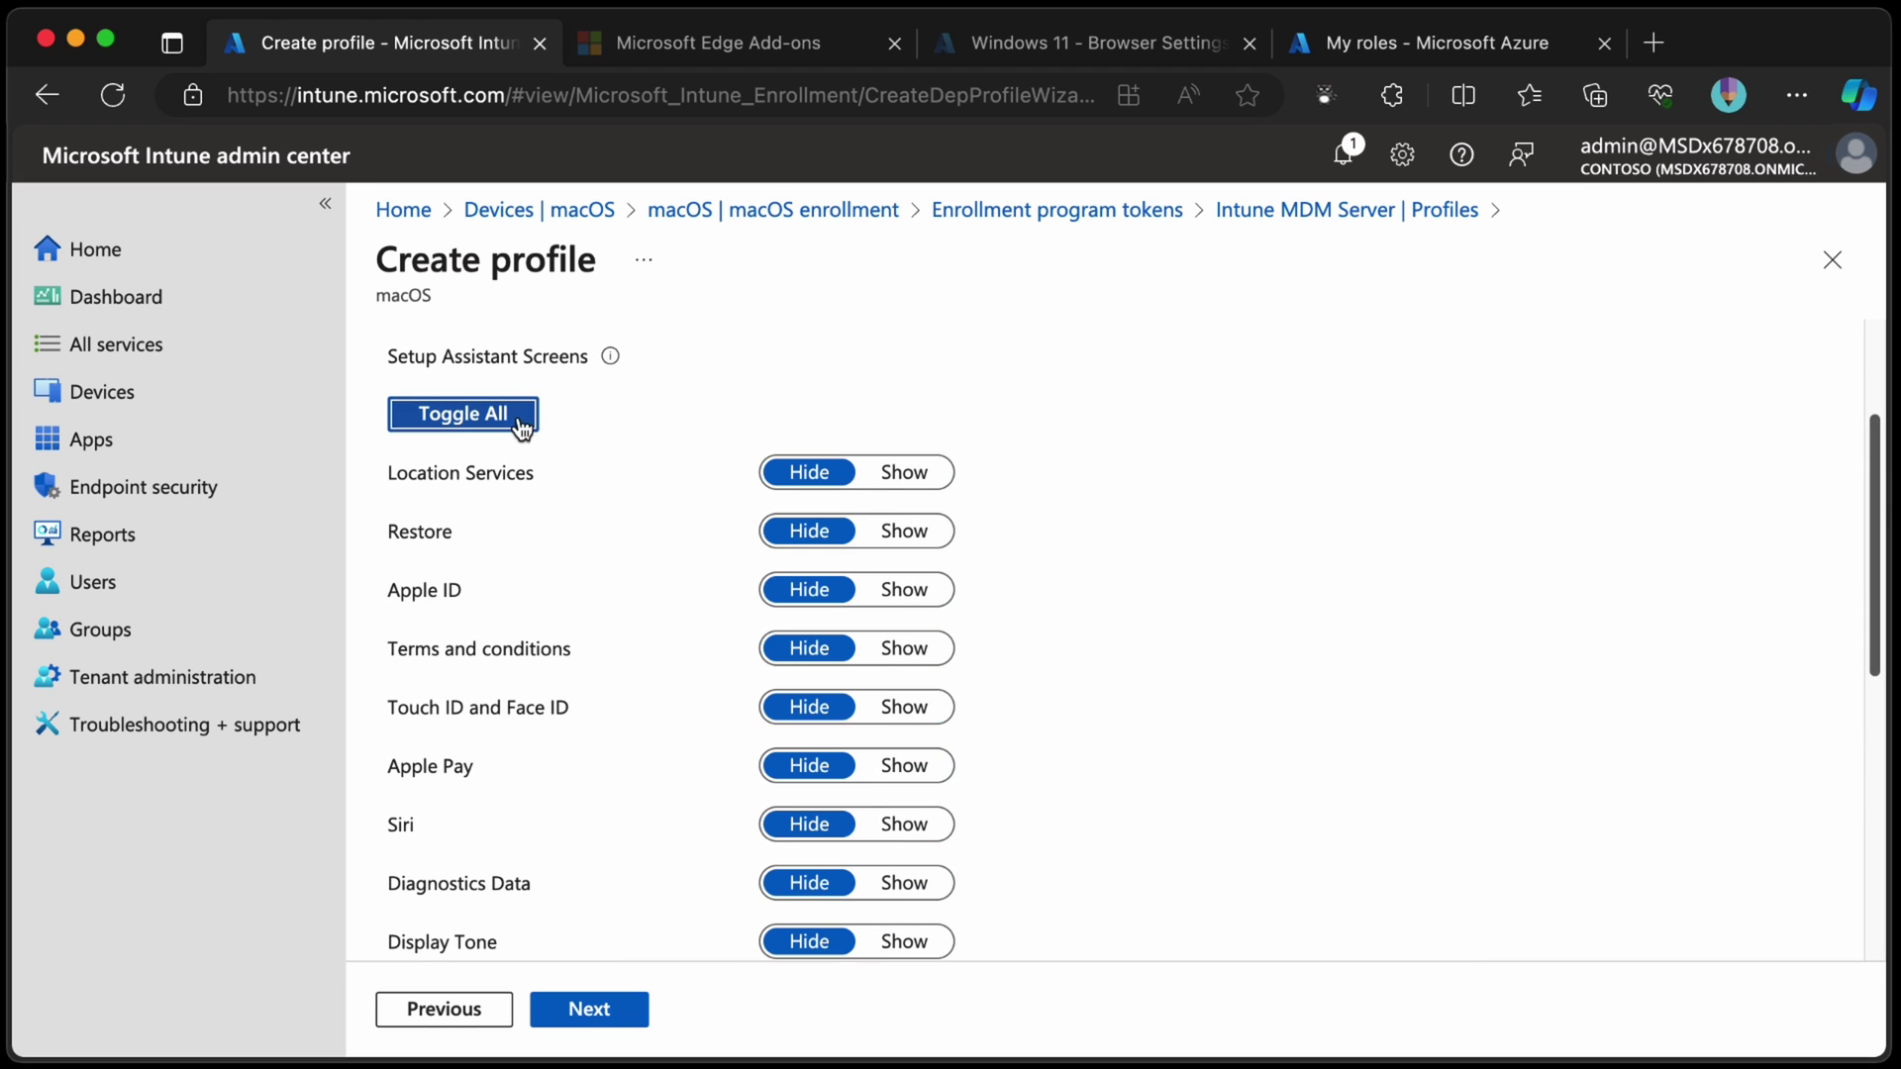
click(906, 592)
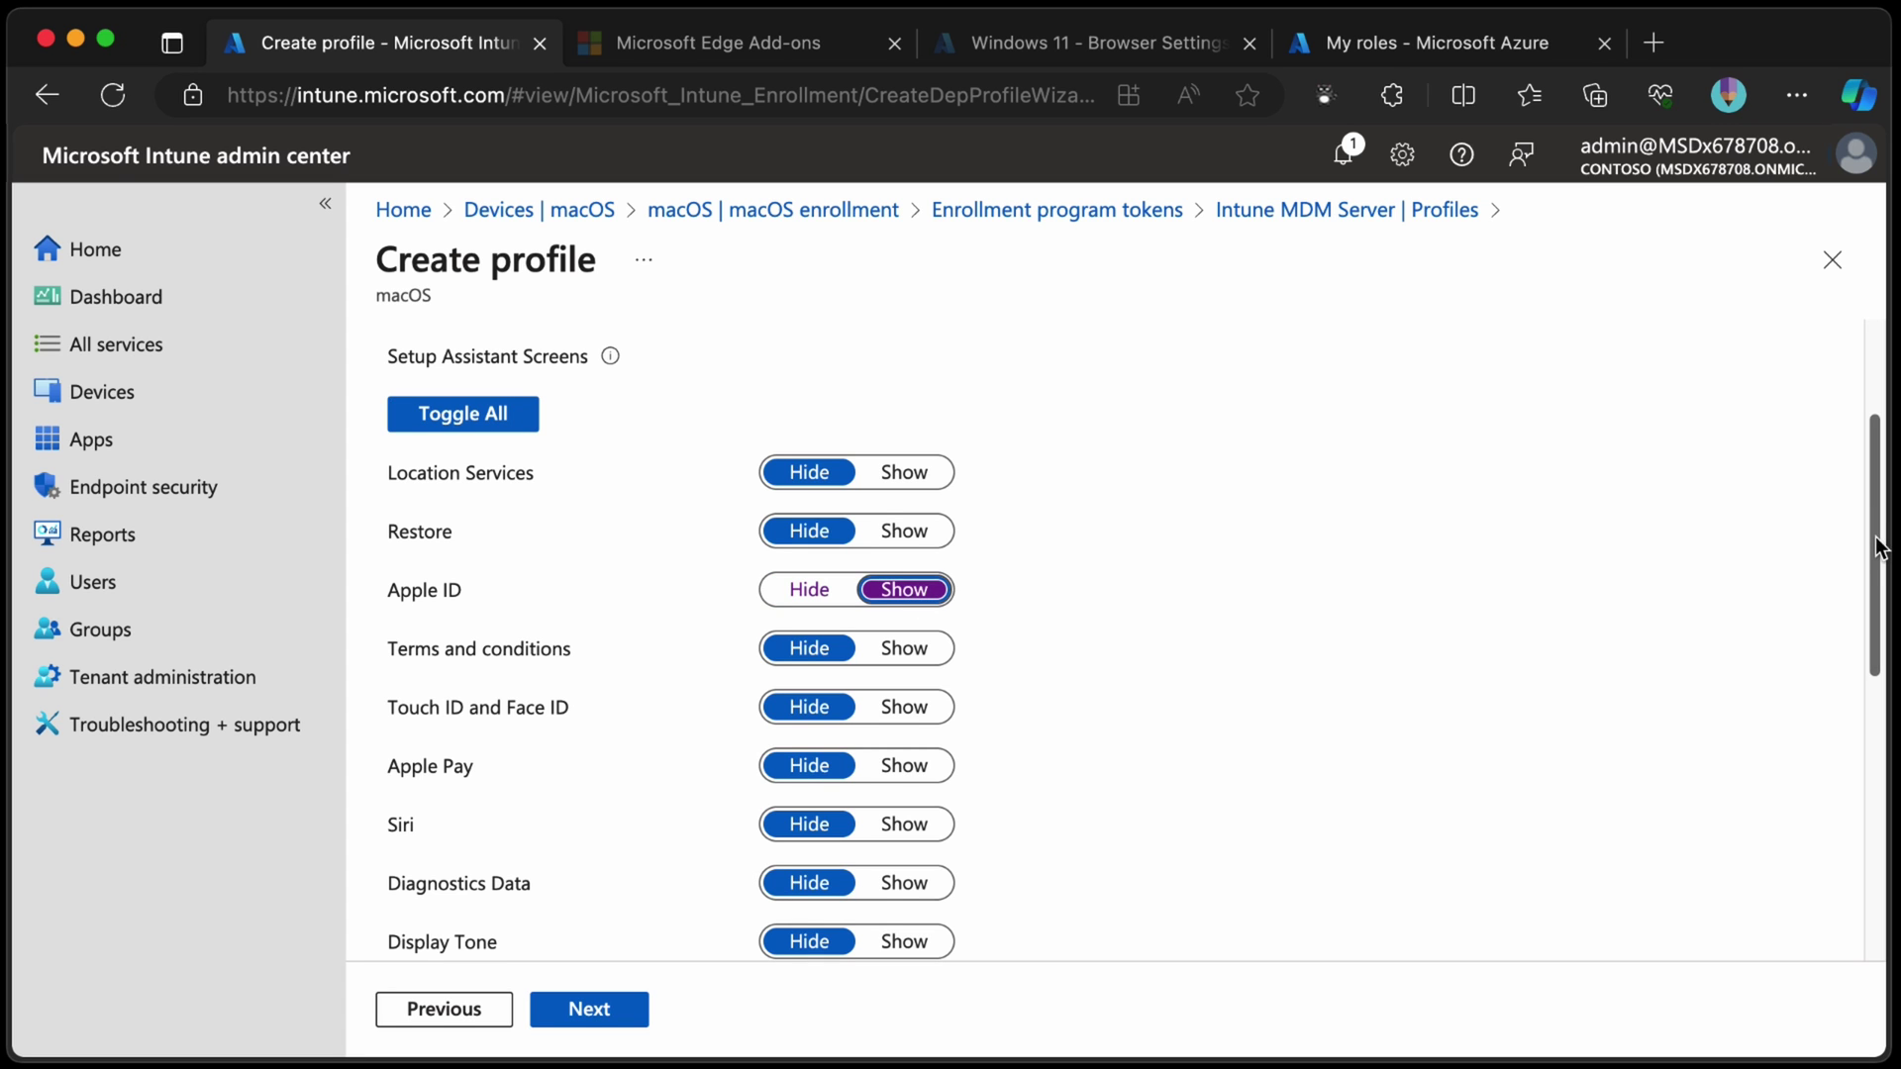
drag(1875, 540, 1859, 875)
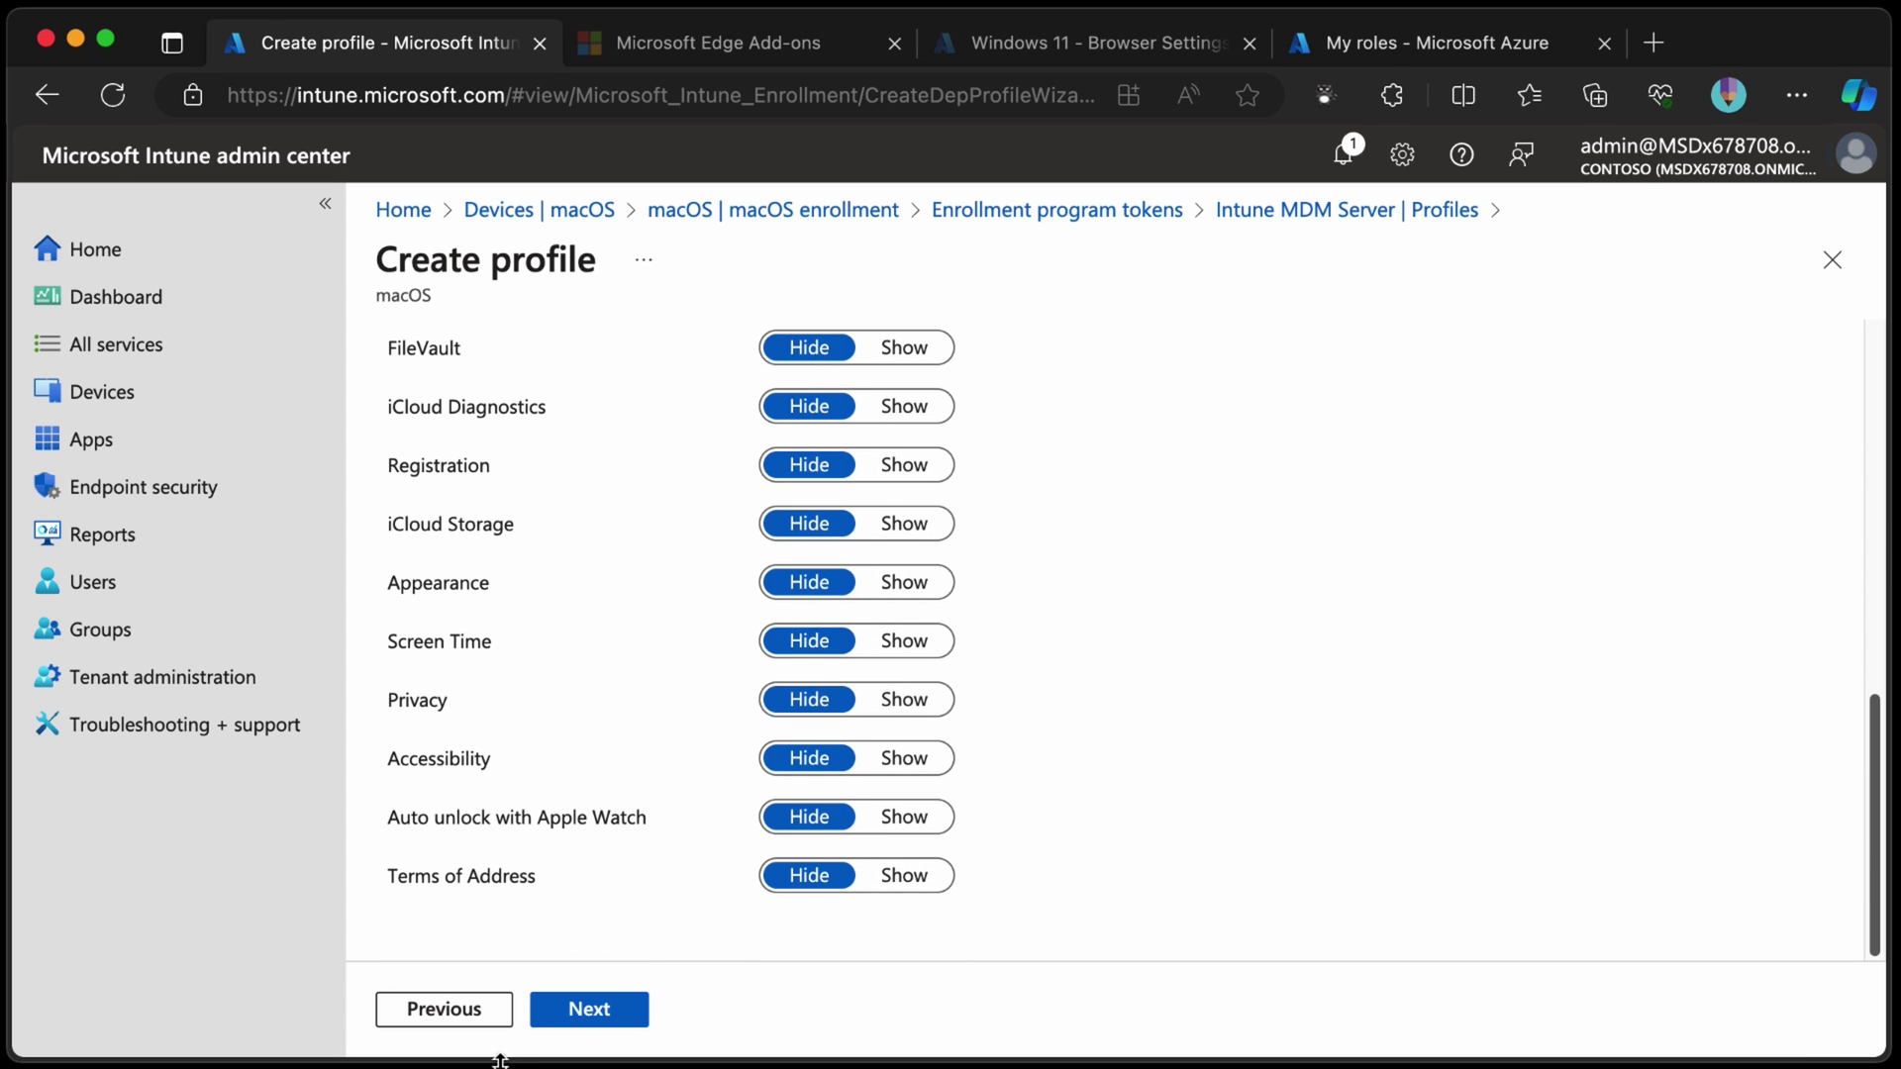
Create a local primary account prefilled with {{partialupn}} and {{username}}, editing restricted.
click(615, 1017)
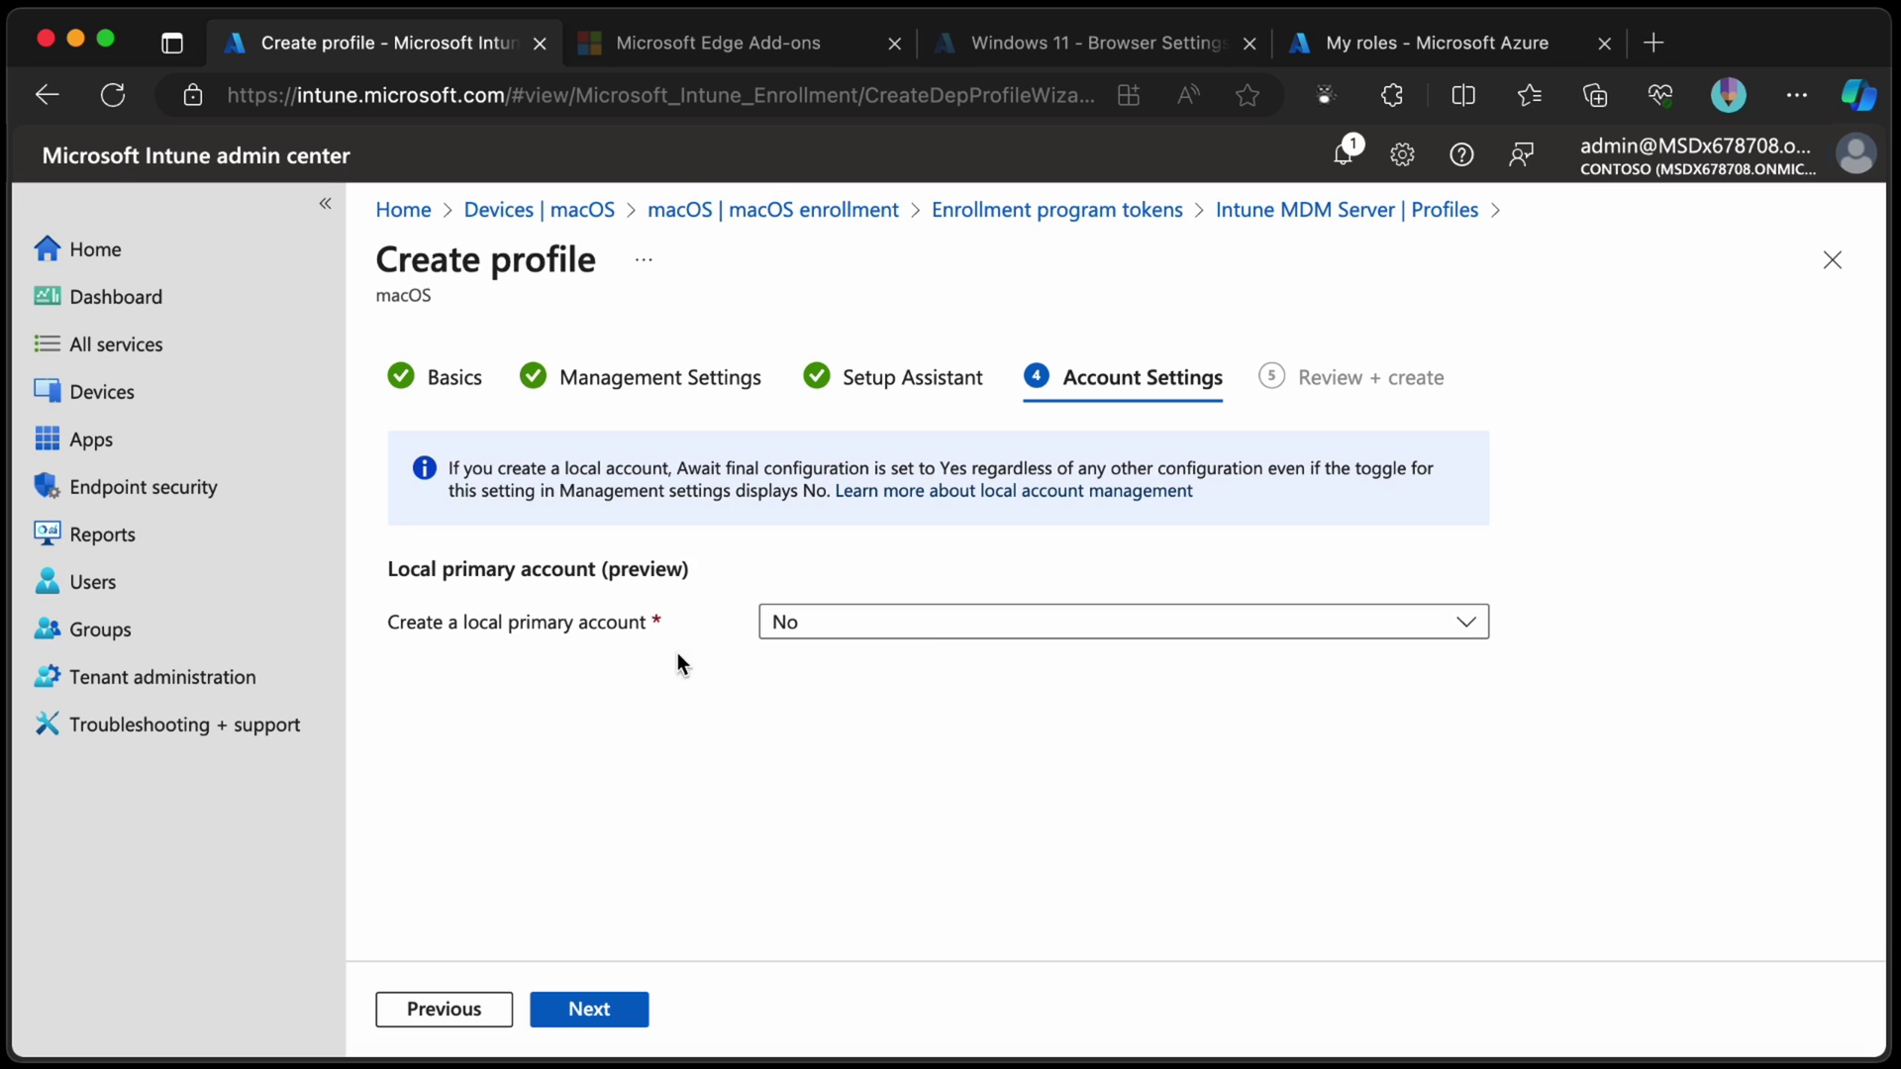
click(939, 630)
click(928, 660)
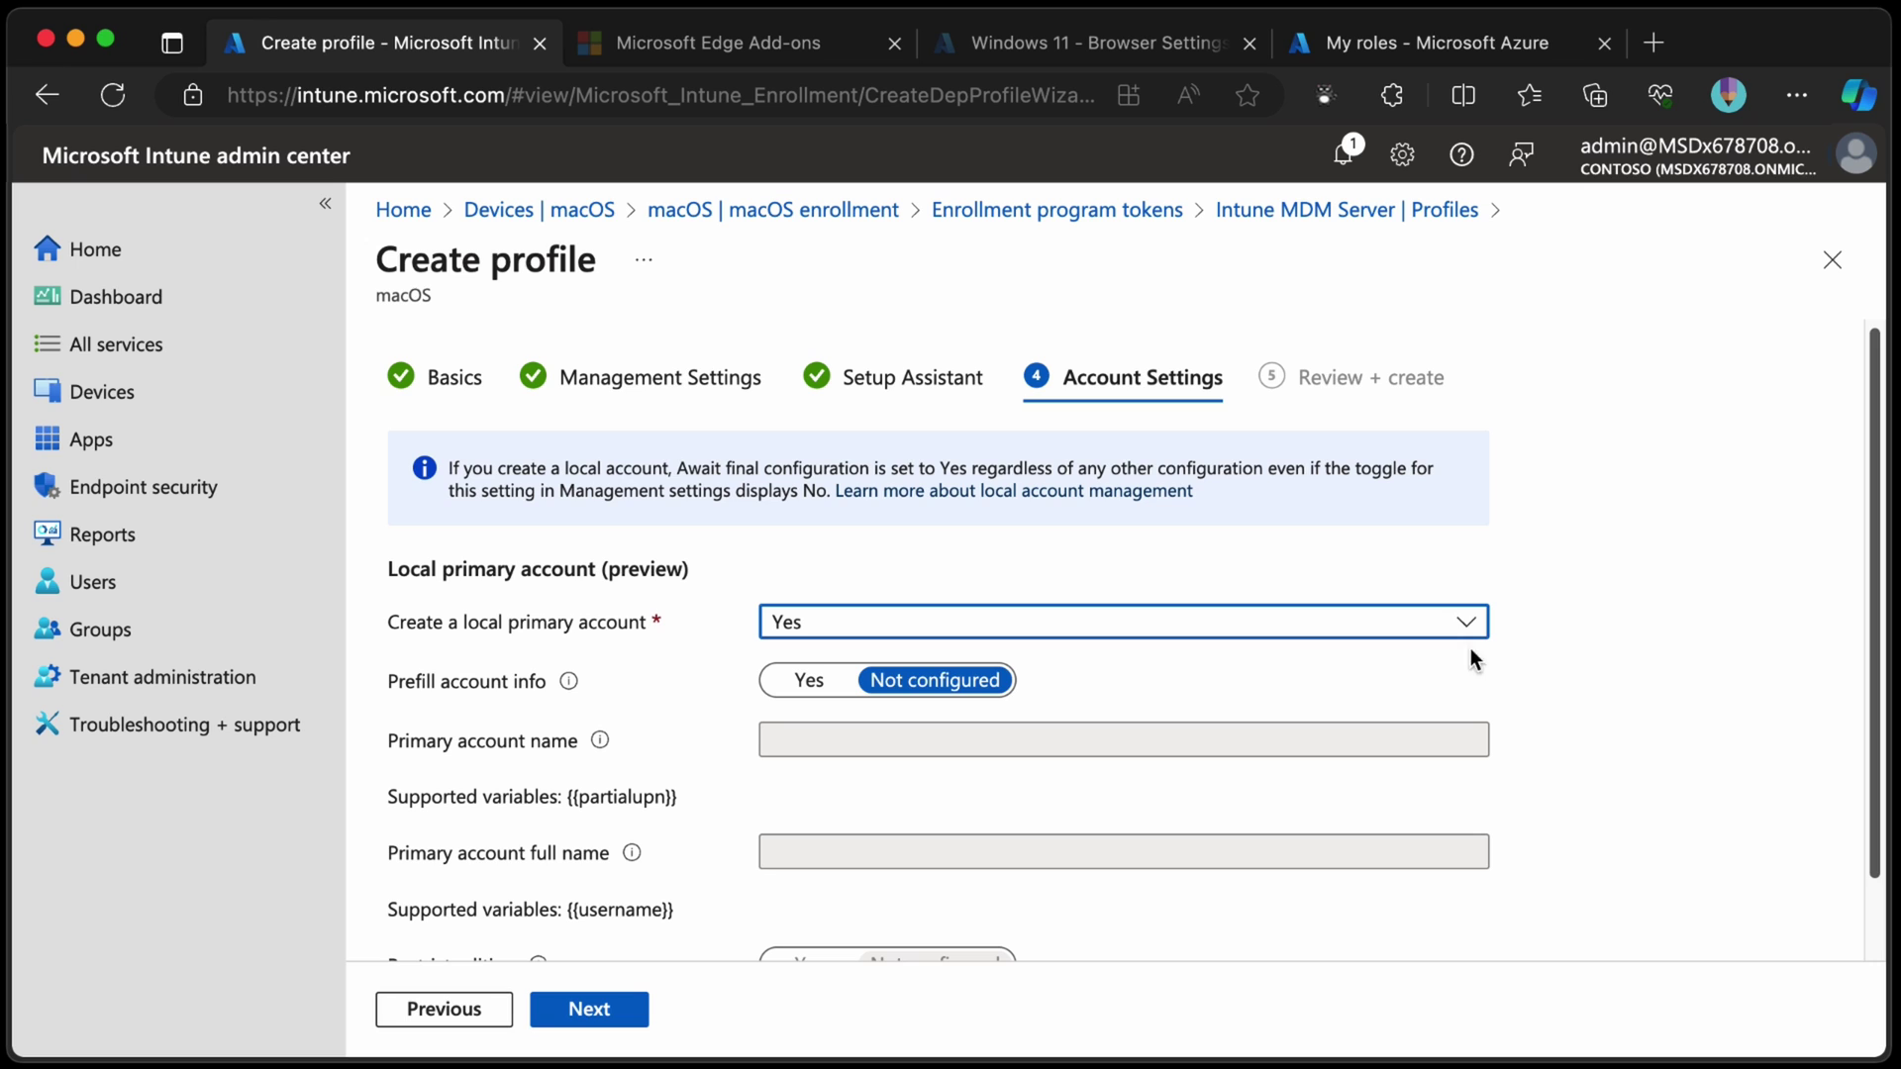
drag(1867, 652, 1867, 737)
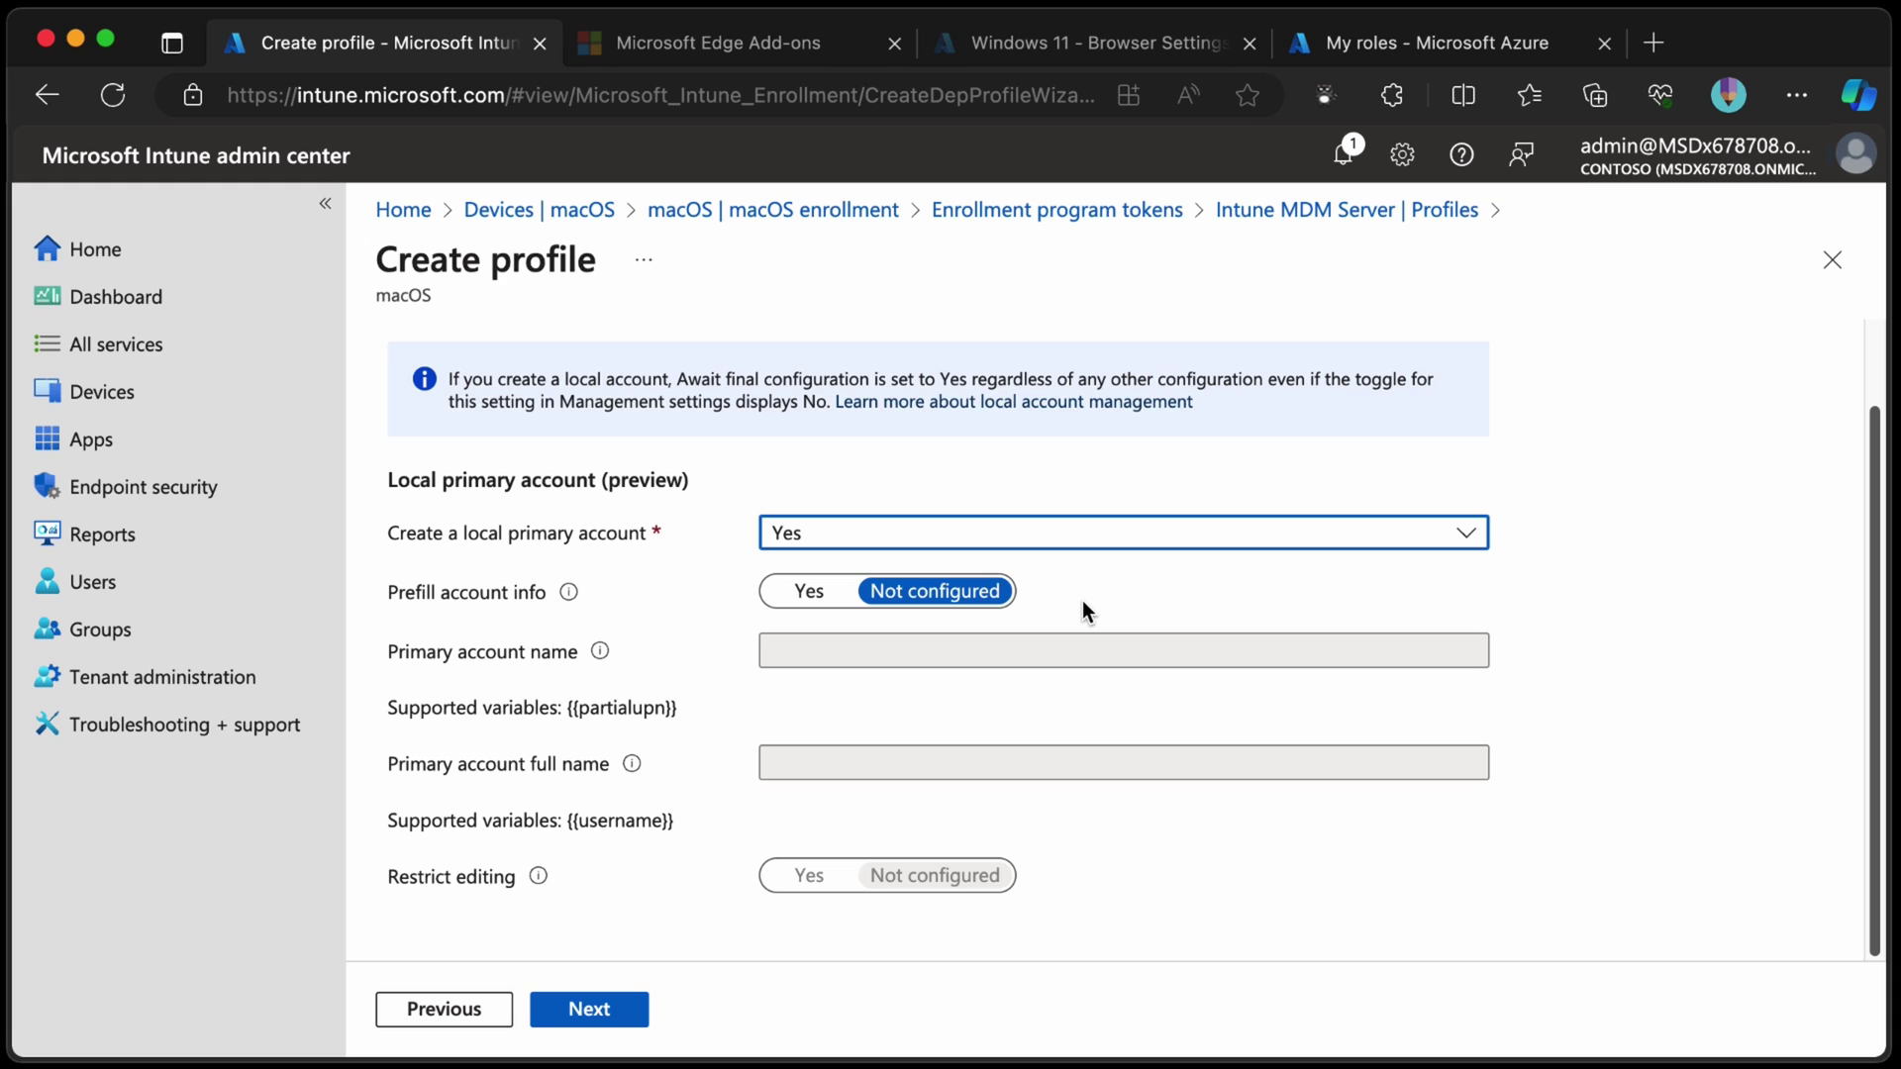
click(808, 591)
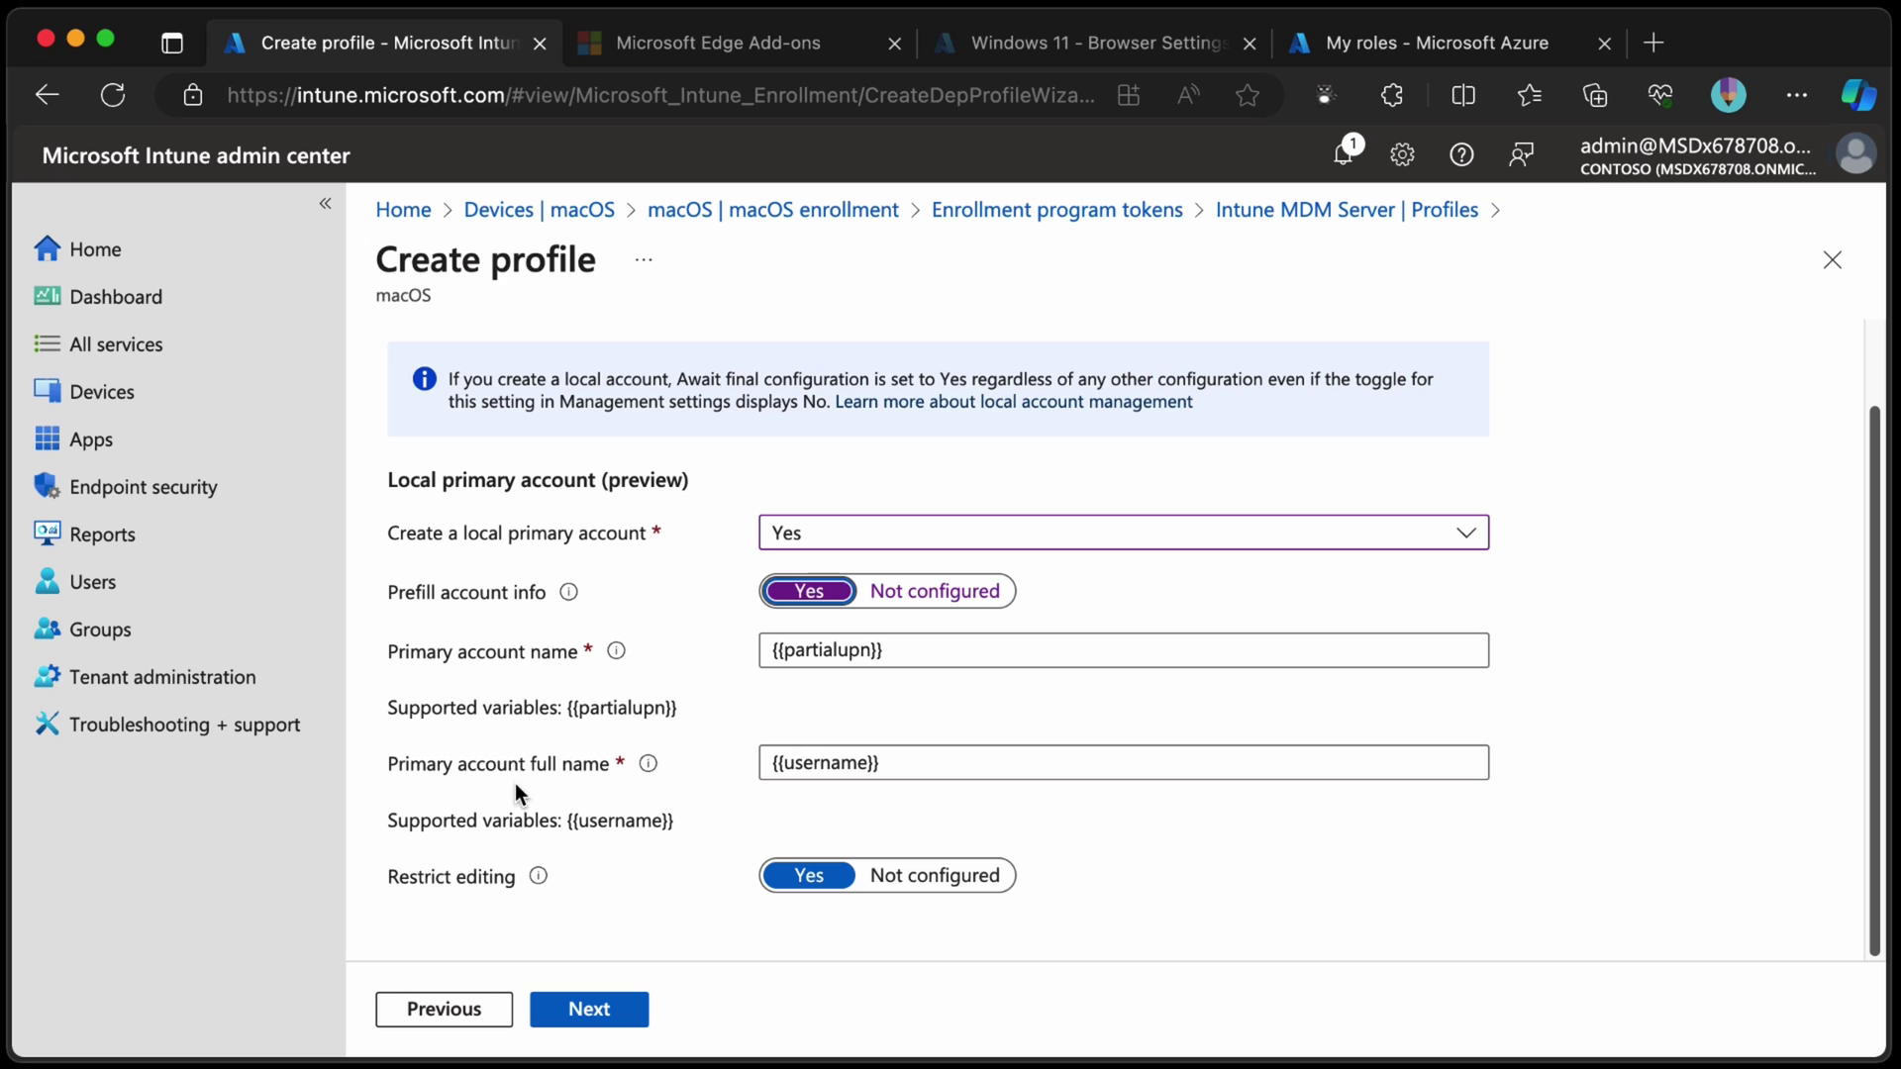
click(913, 644)
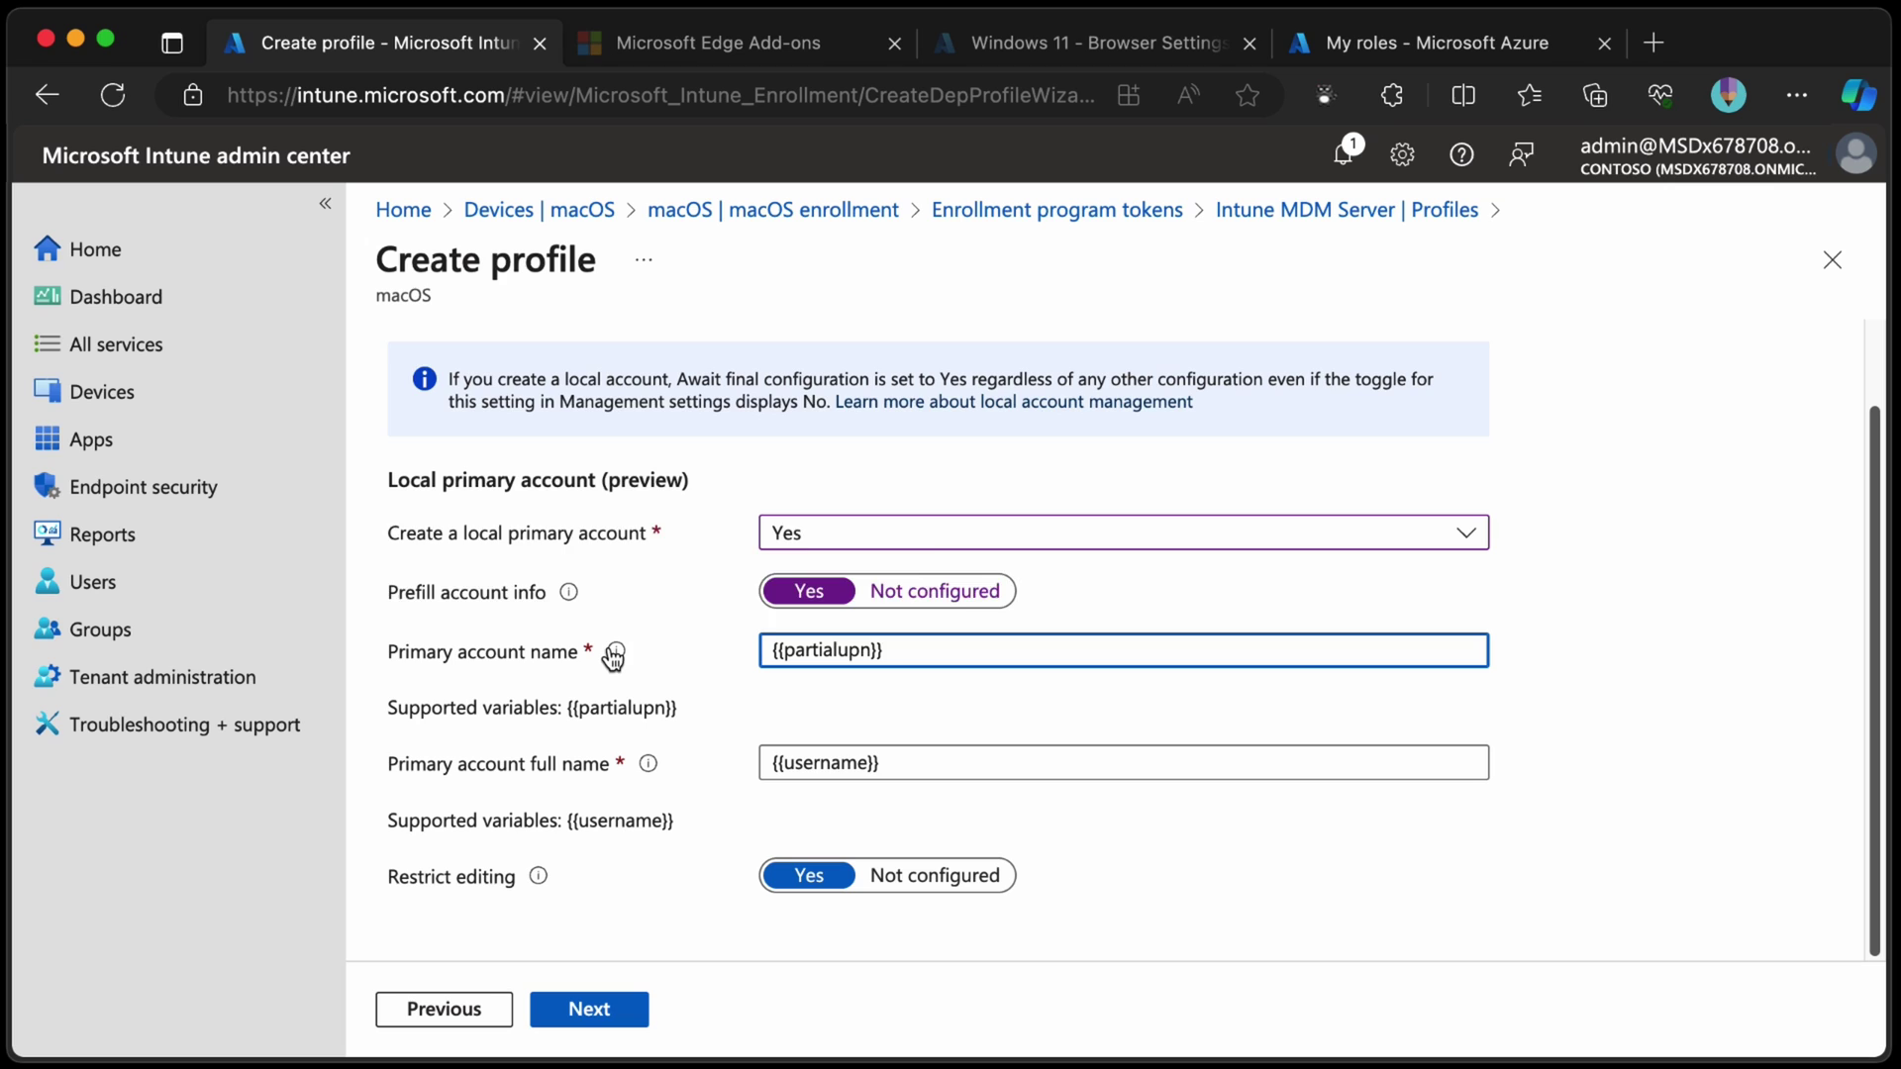
mouse_move(615, 653)
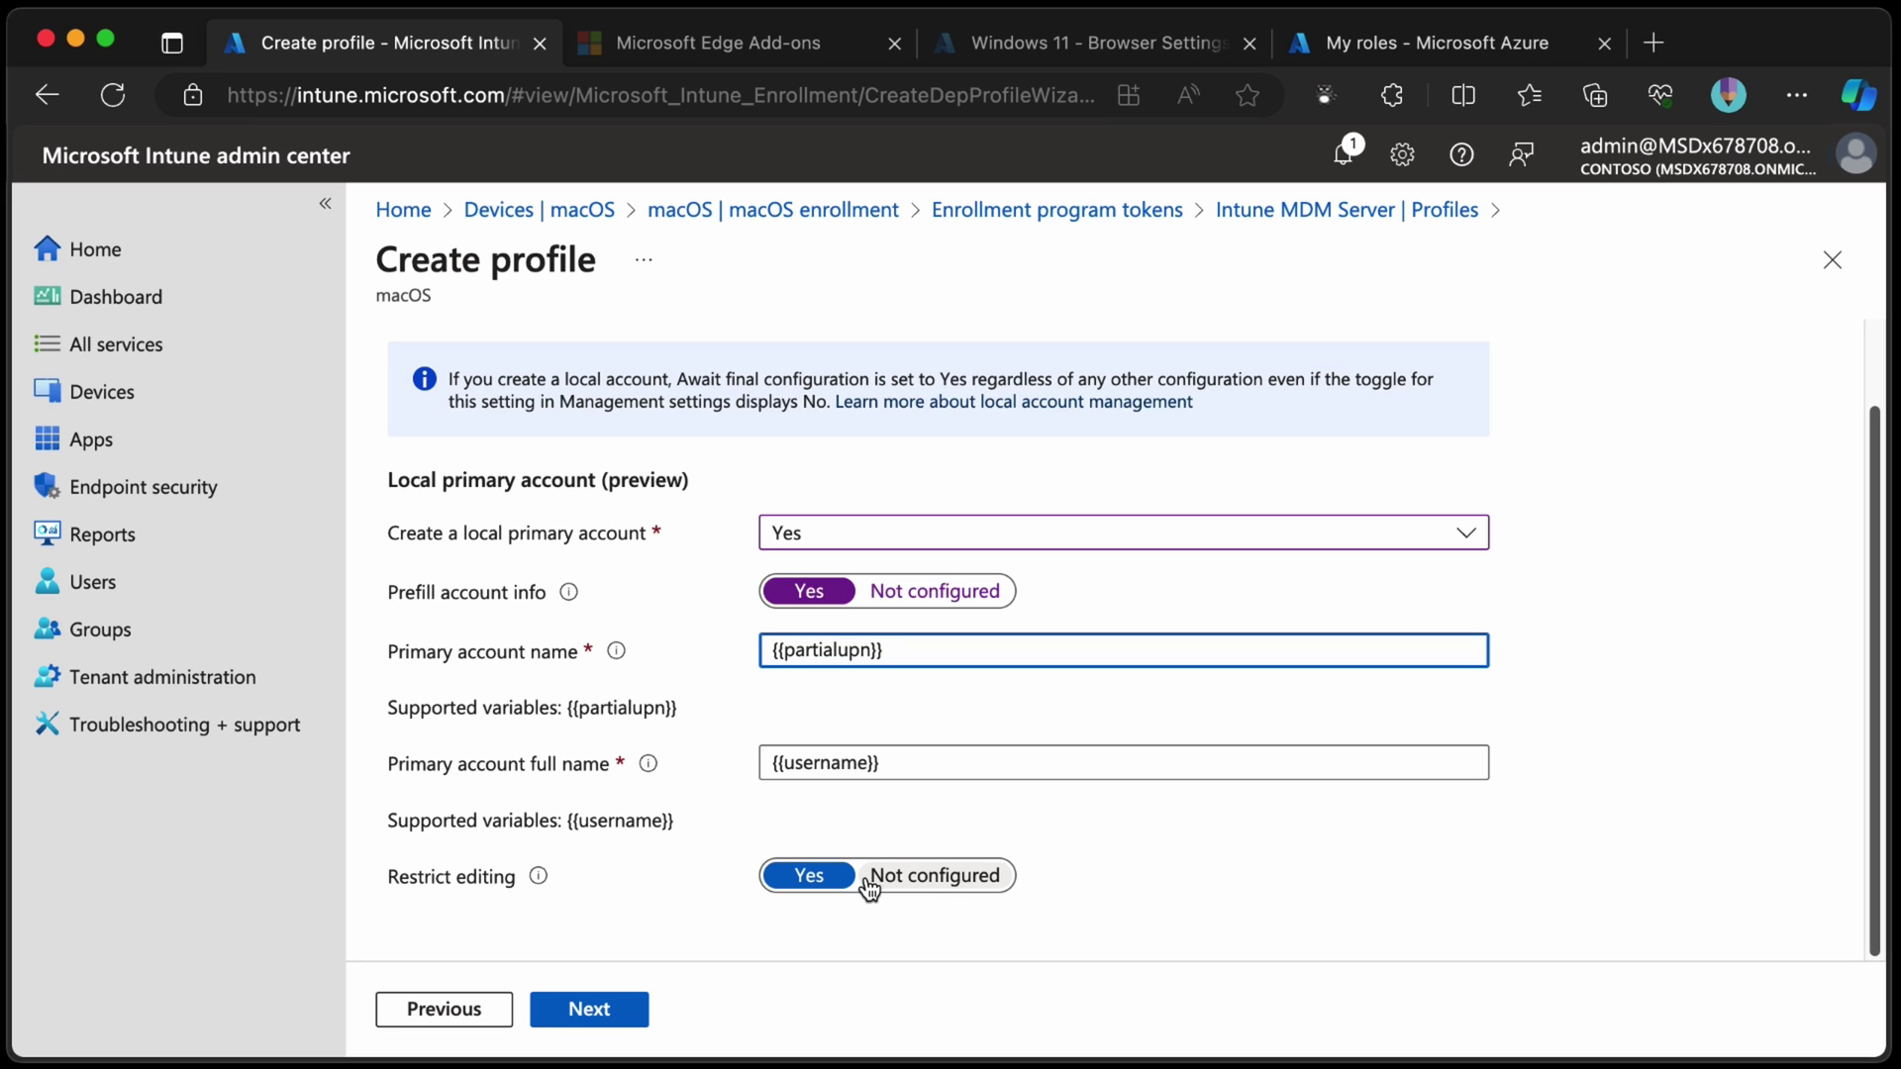
Review and create the macOS Enrollment v3 profile.
click(595, 1012)
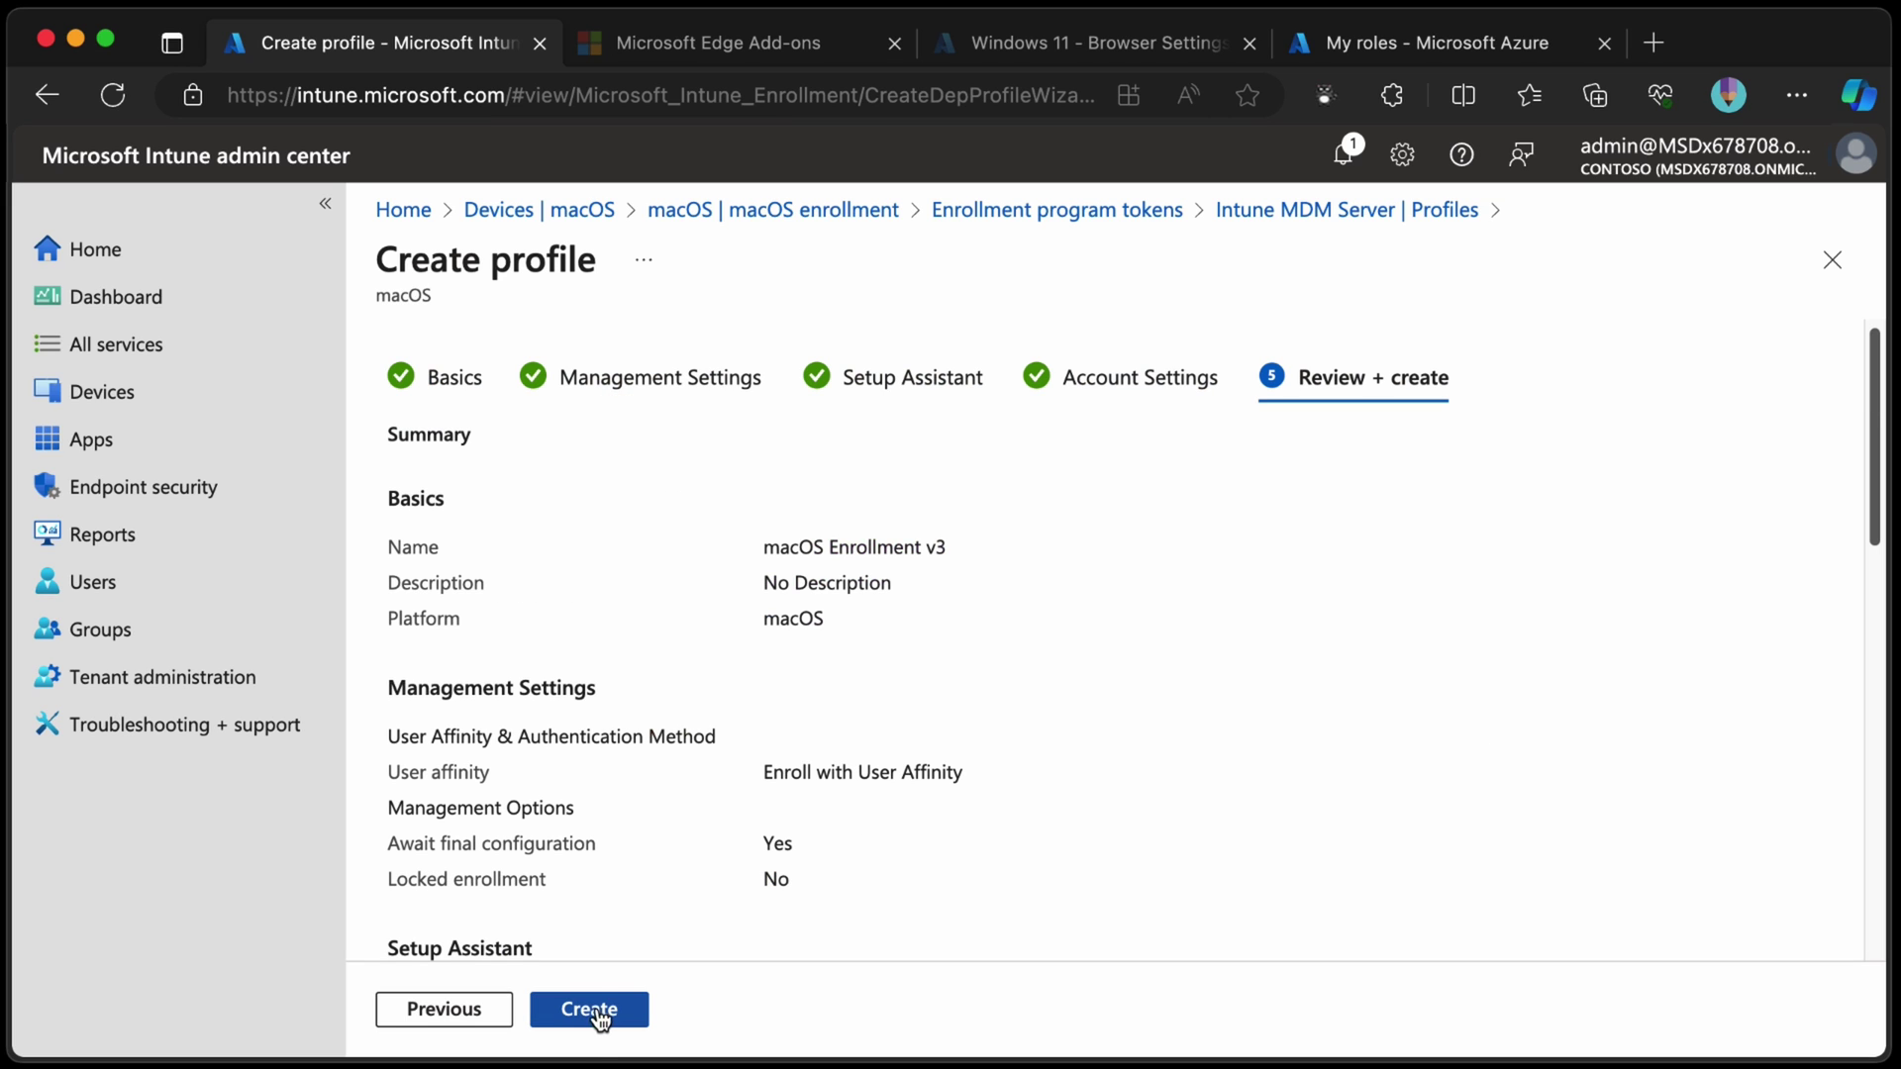
click(606, 1023)
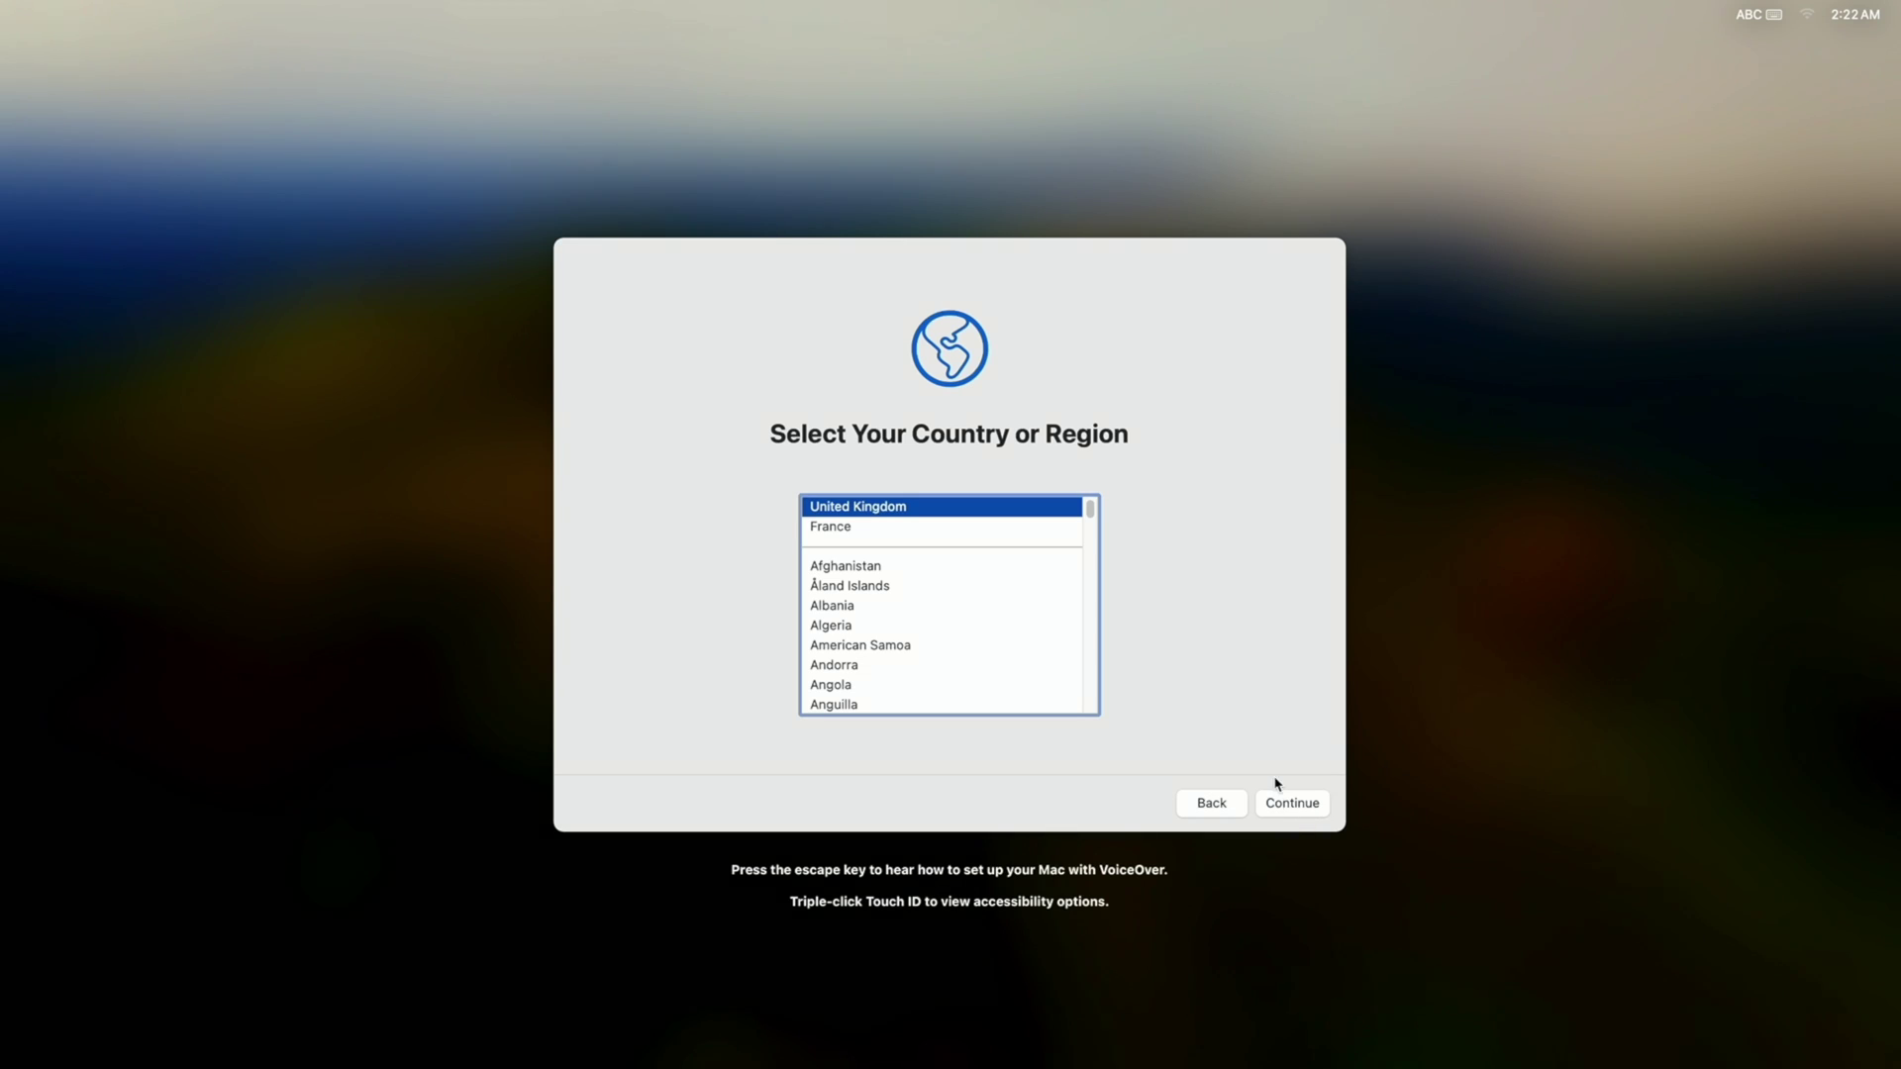
Accept United Kingdom and the suggested languages, then enroll in Remote Management.
click(1287, 802)
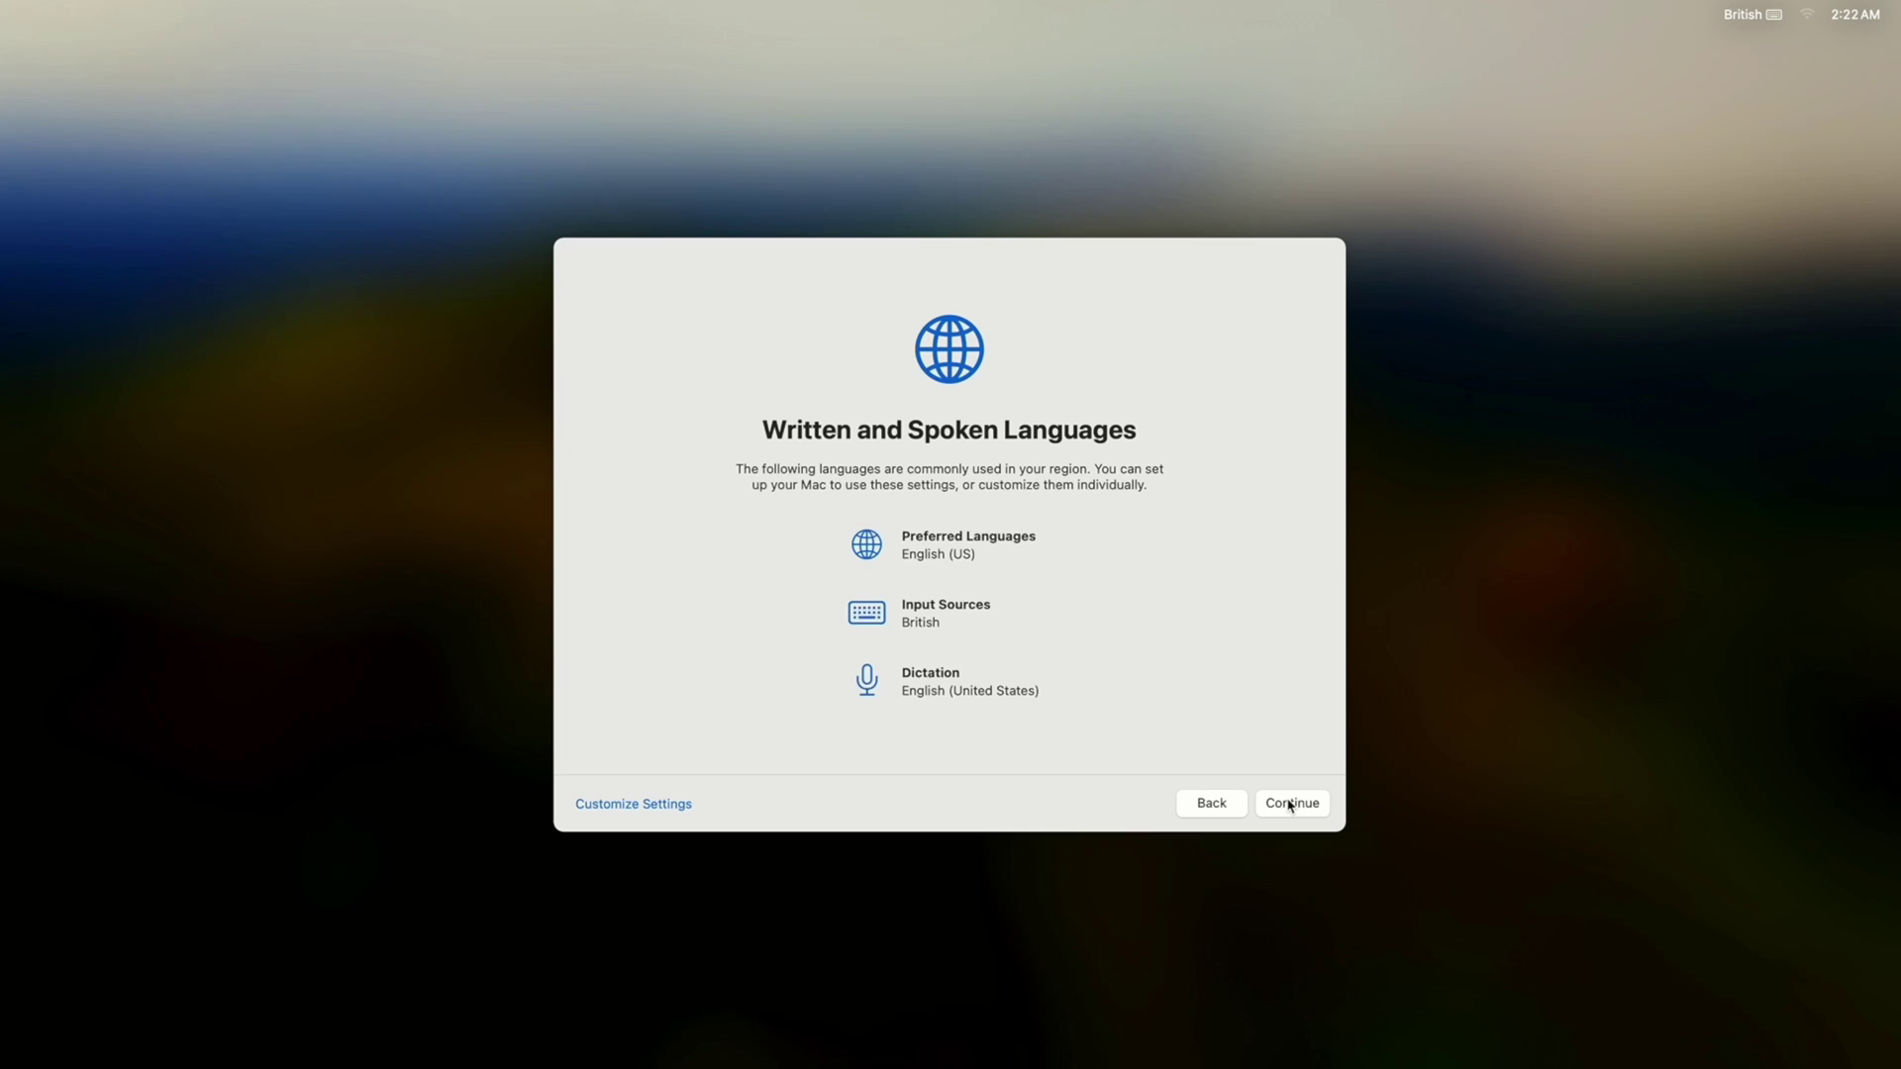
click(1289, 803)
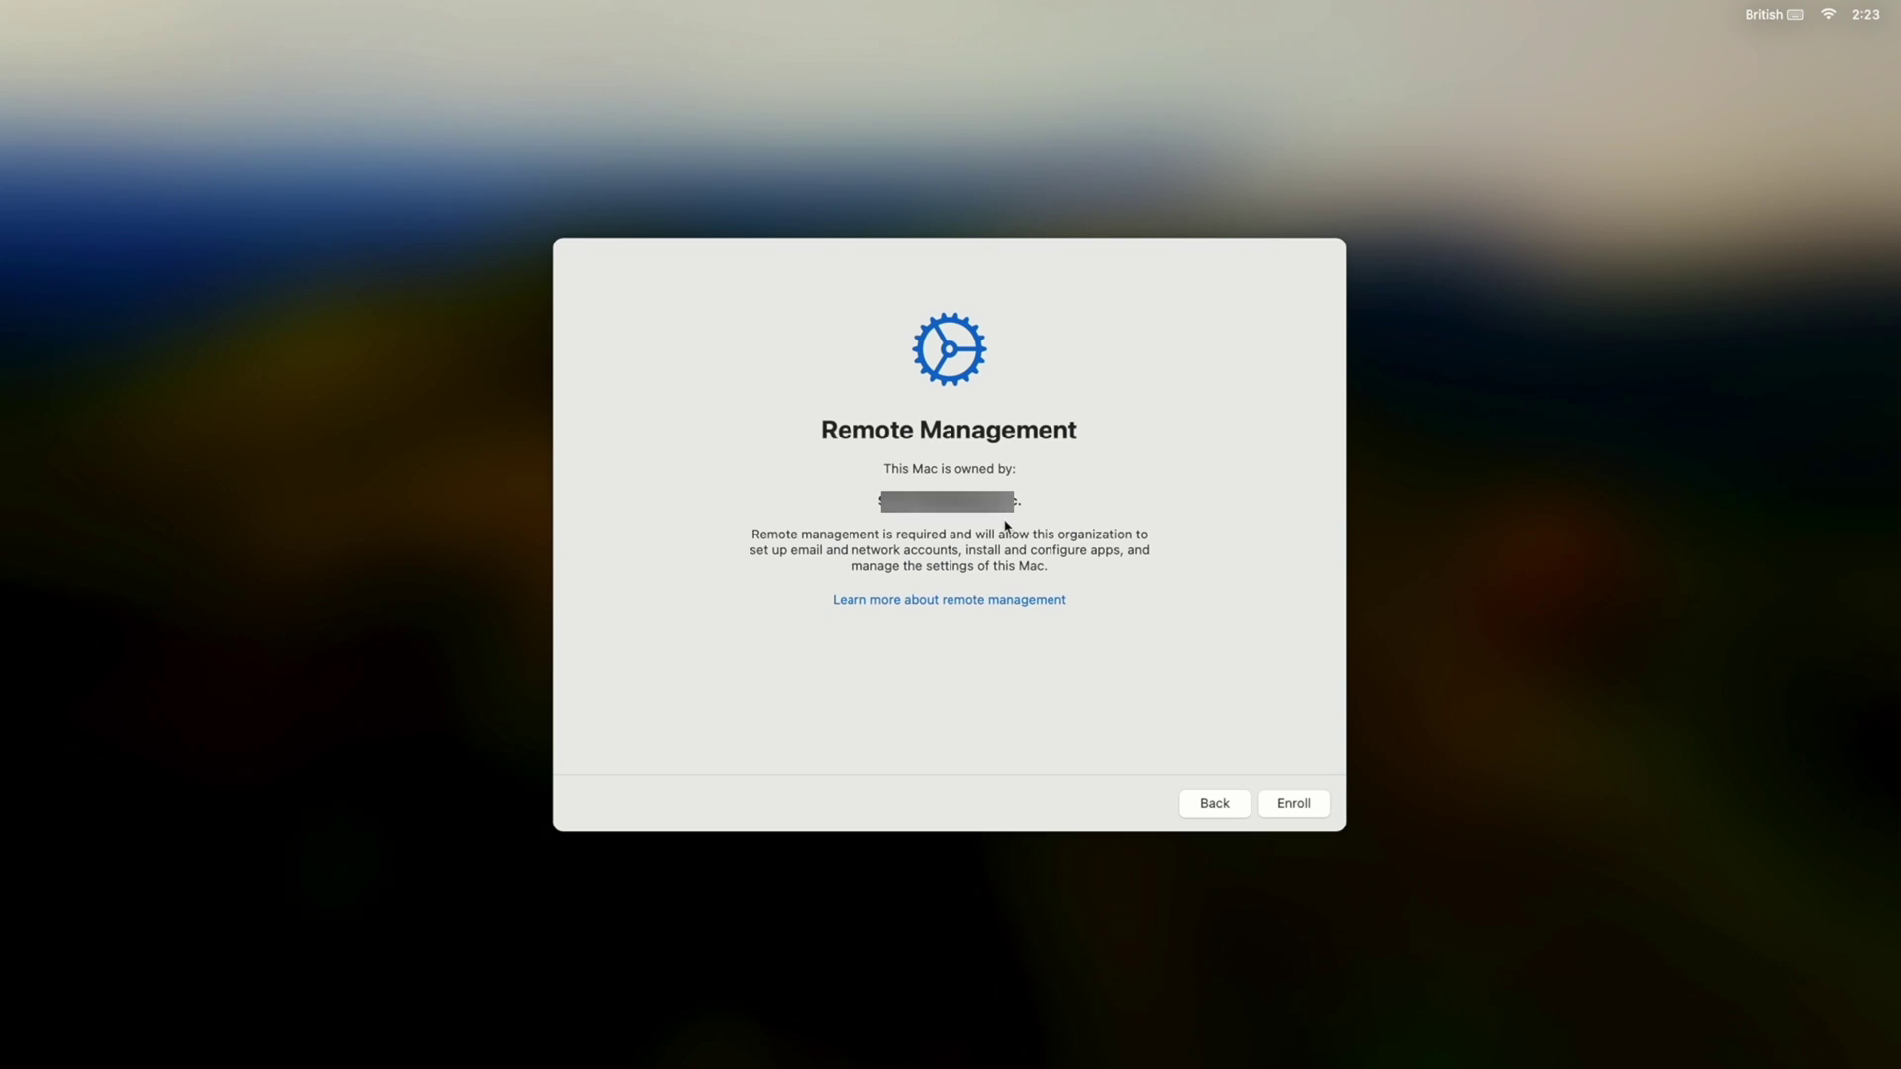
click(1305, 803)
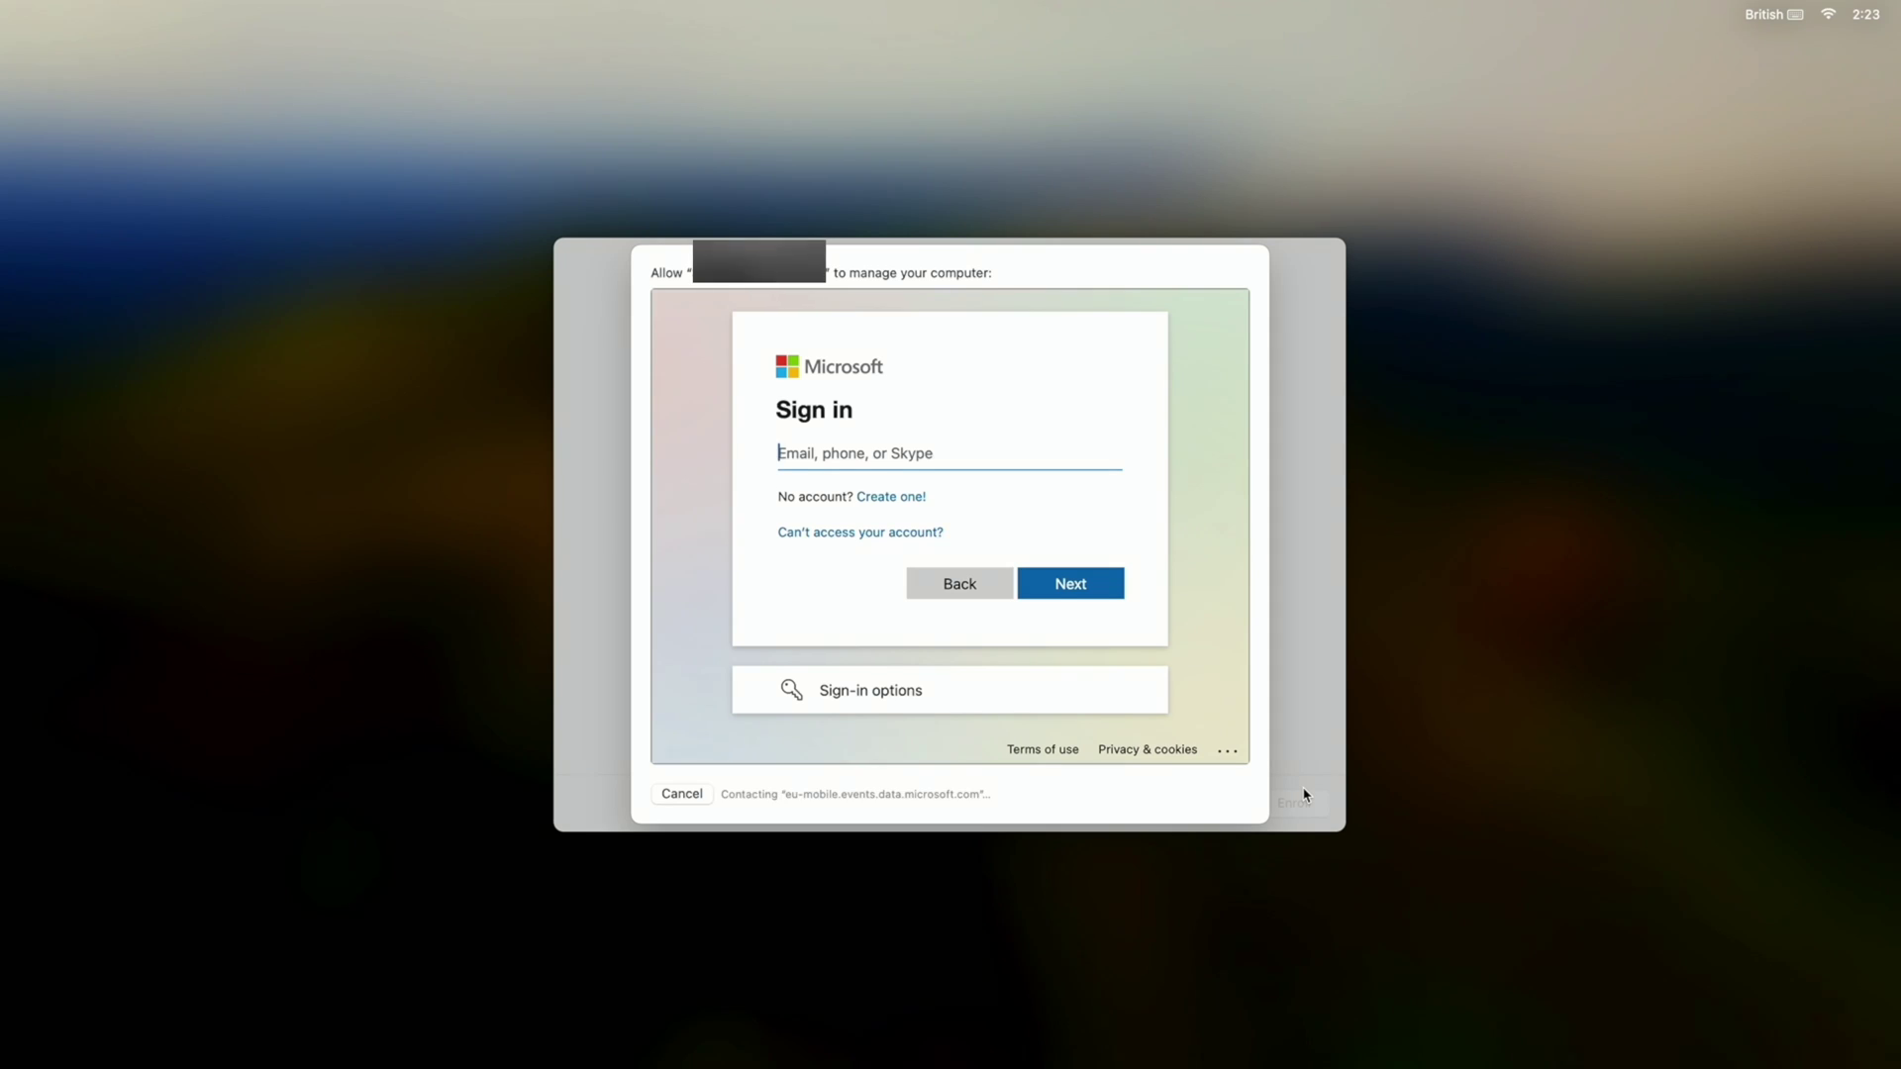
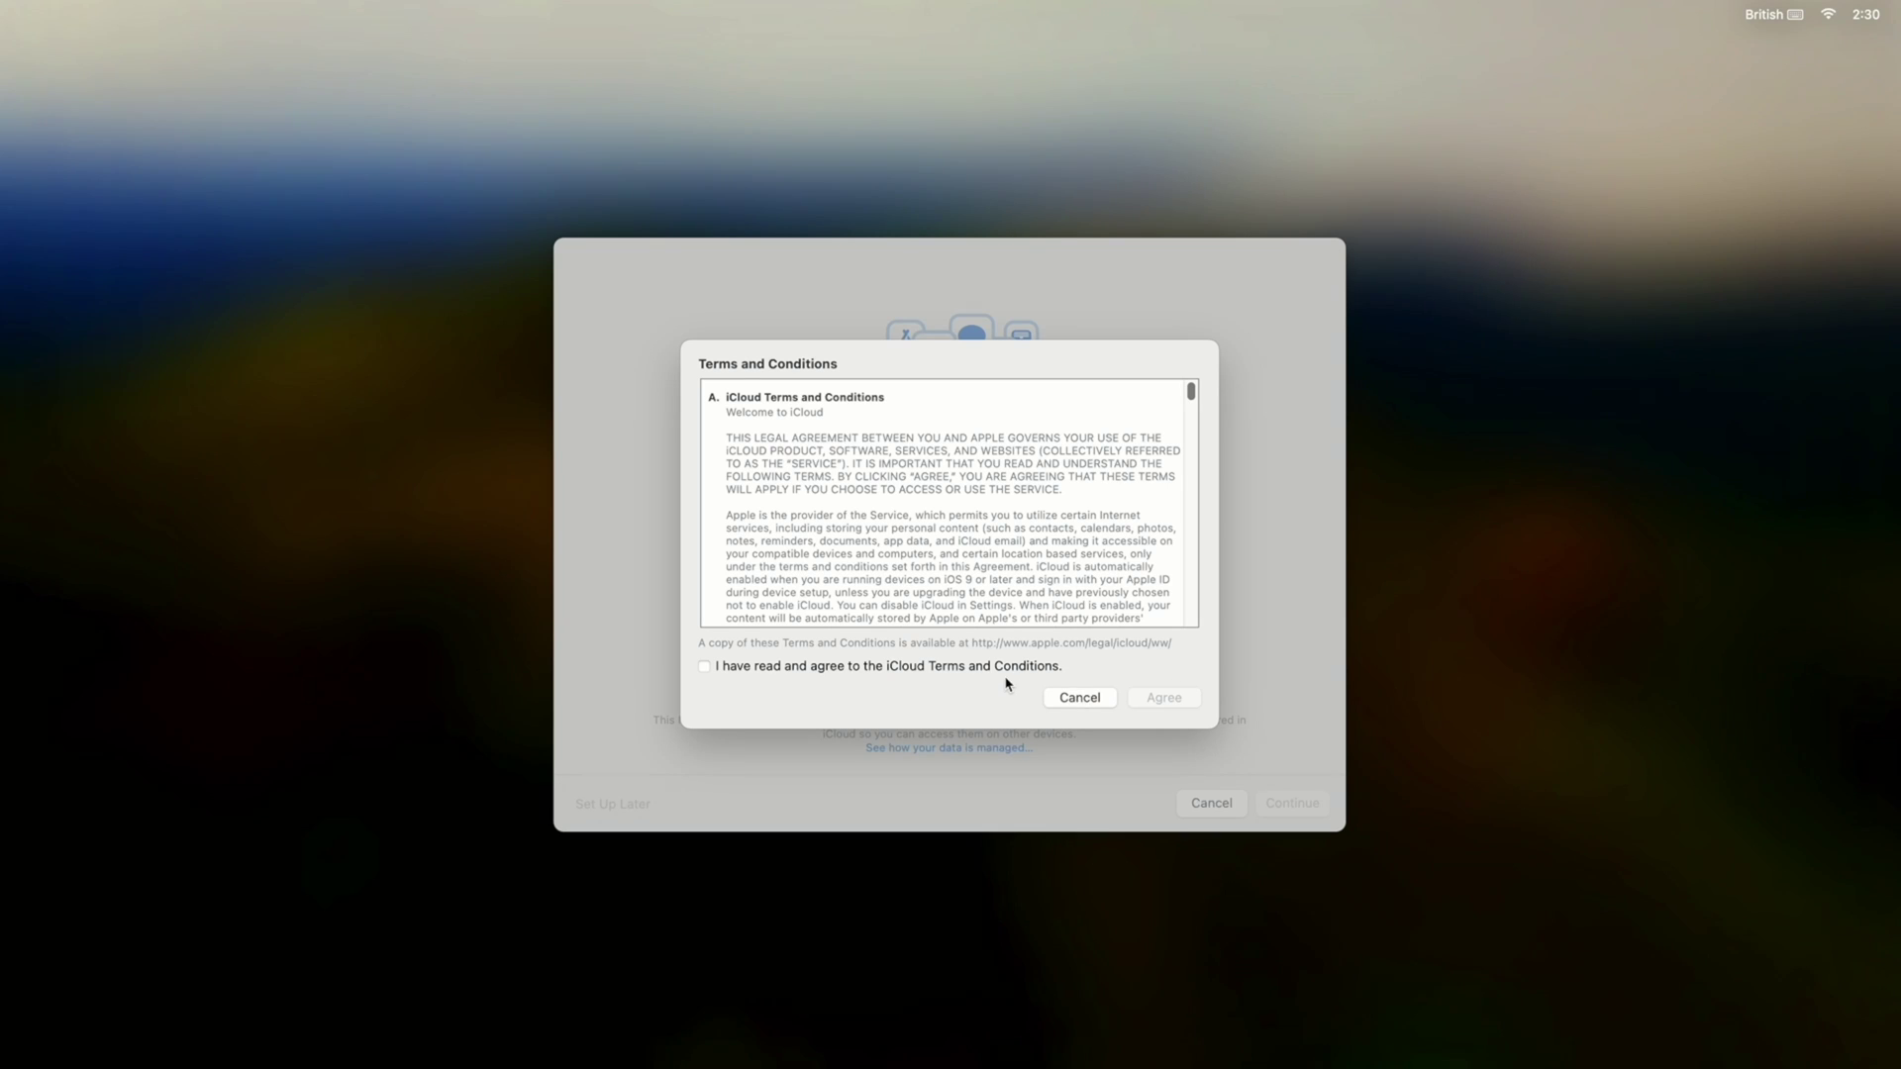
Tick and agree to the iCloud Terms and Conditions.
click(1007, 669)
click(1136, 699)
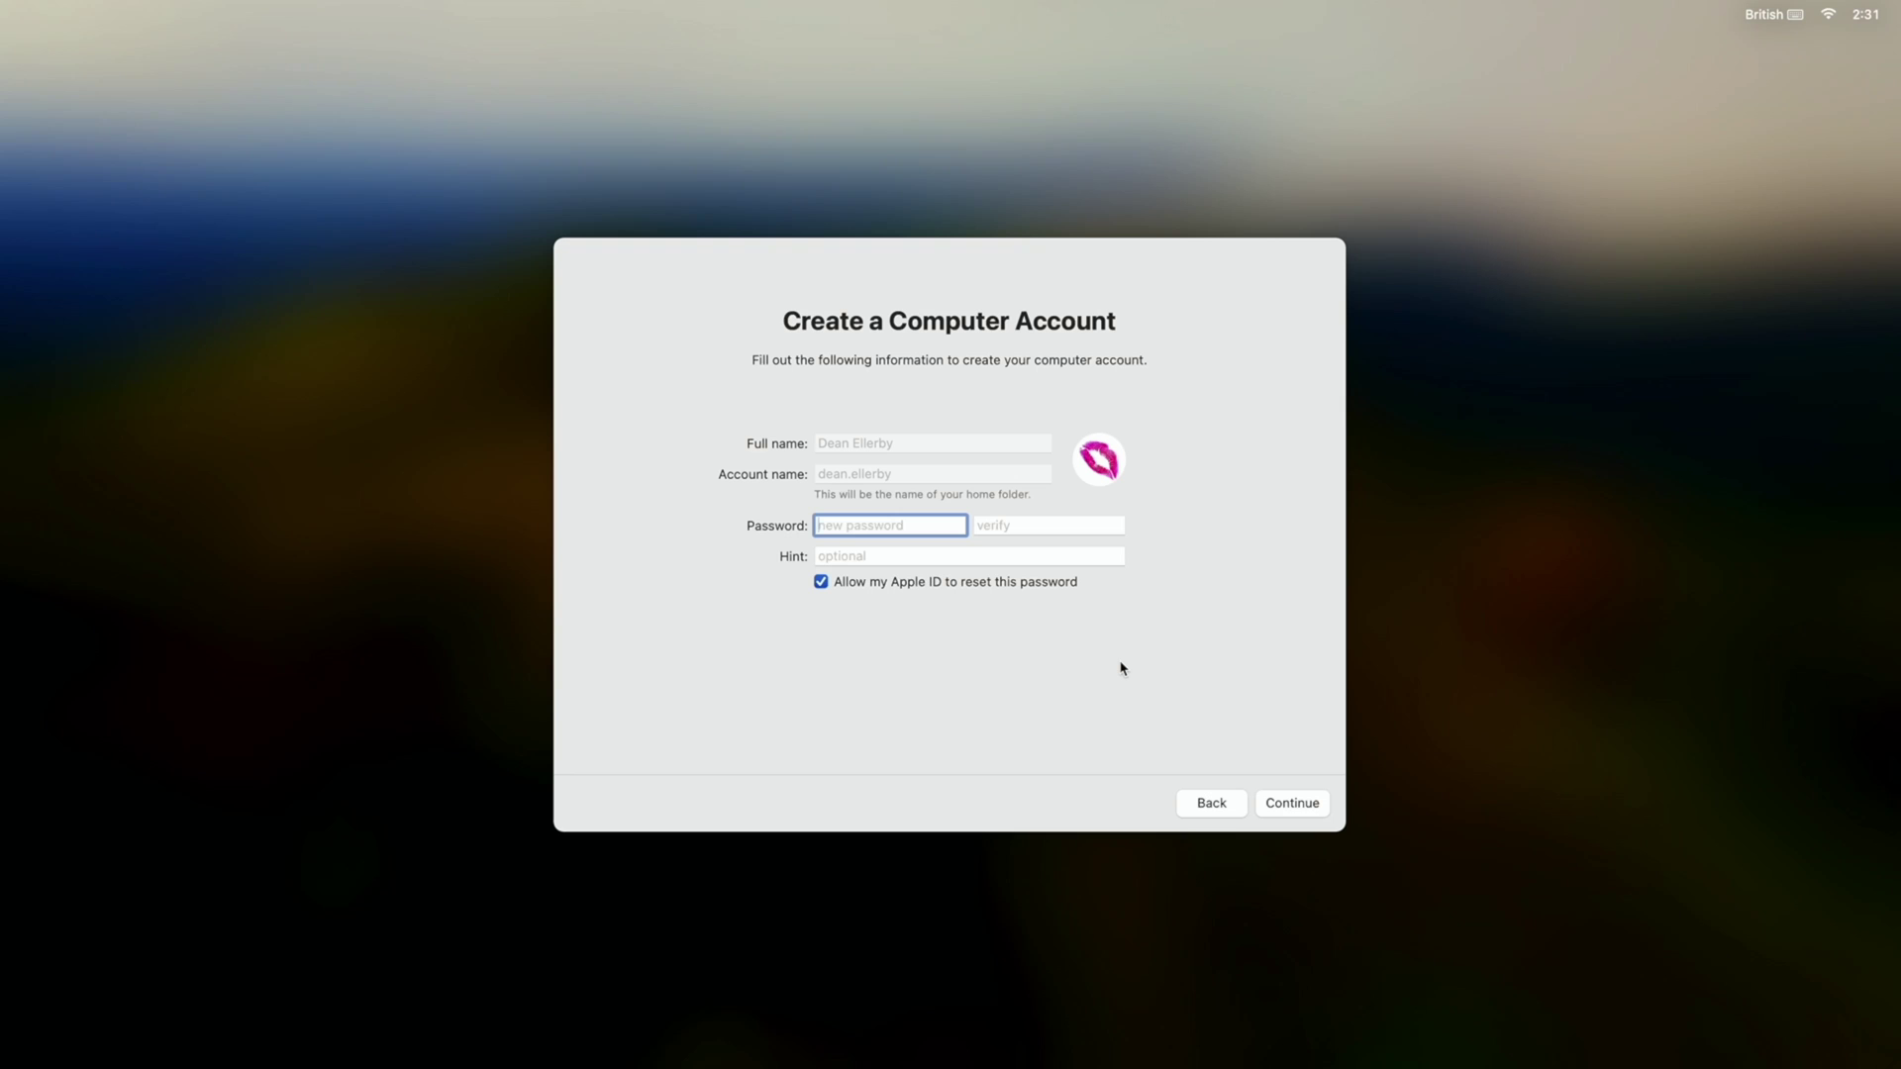
Begin entering the computer account password and correct the partial entry.
text(passwor)
key(BackSpace)
key(BackSpace)
key(BackSpace)
key(BackSpace)
key(BackSpace)
key(BackSpace)
key(BackSpace)
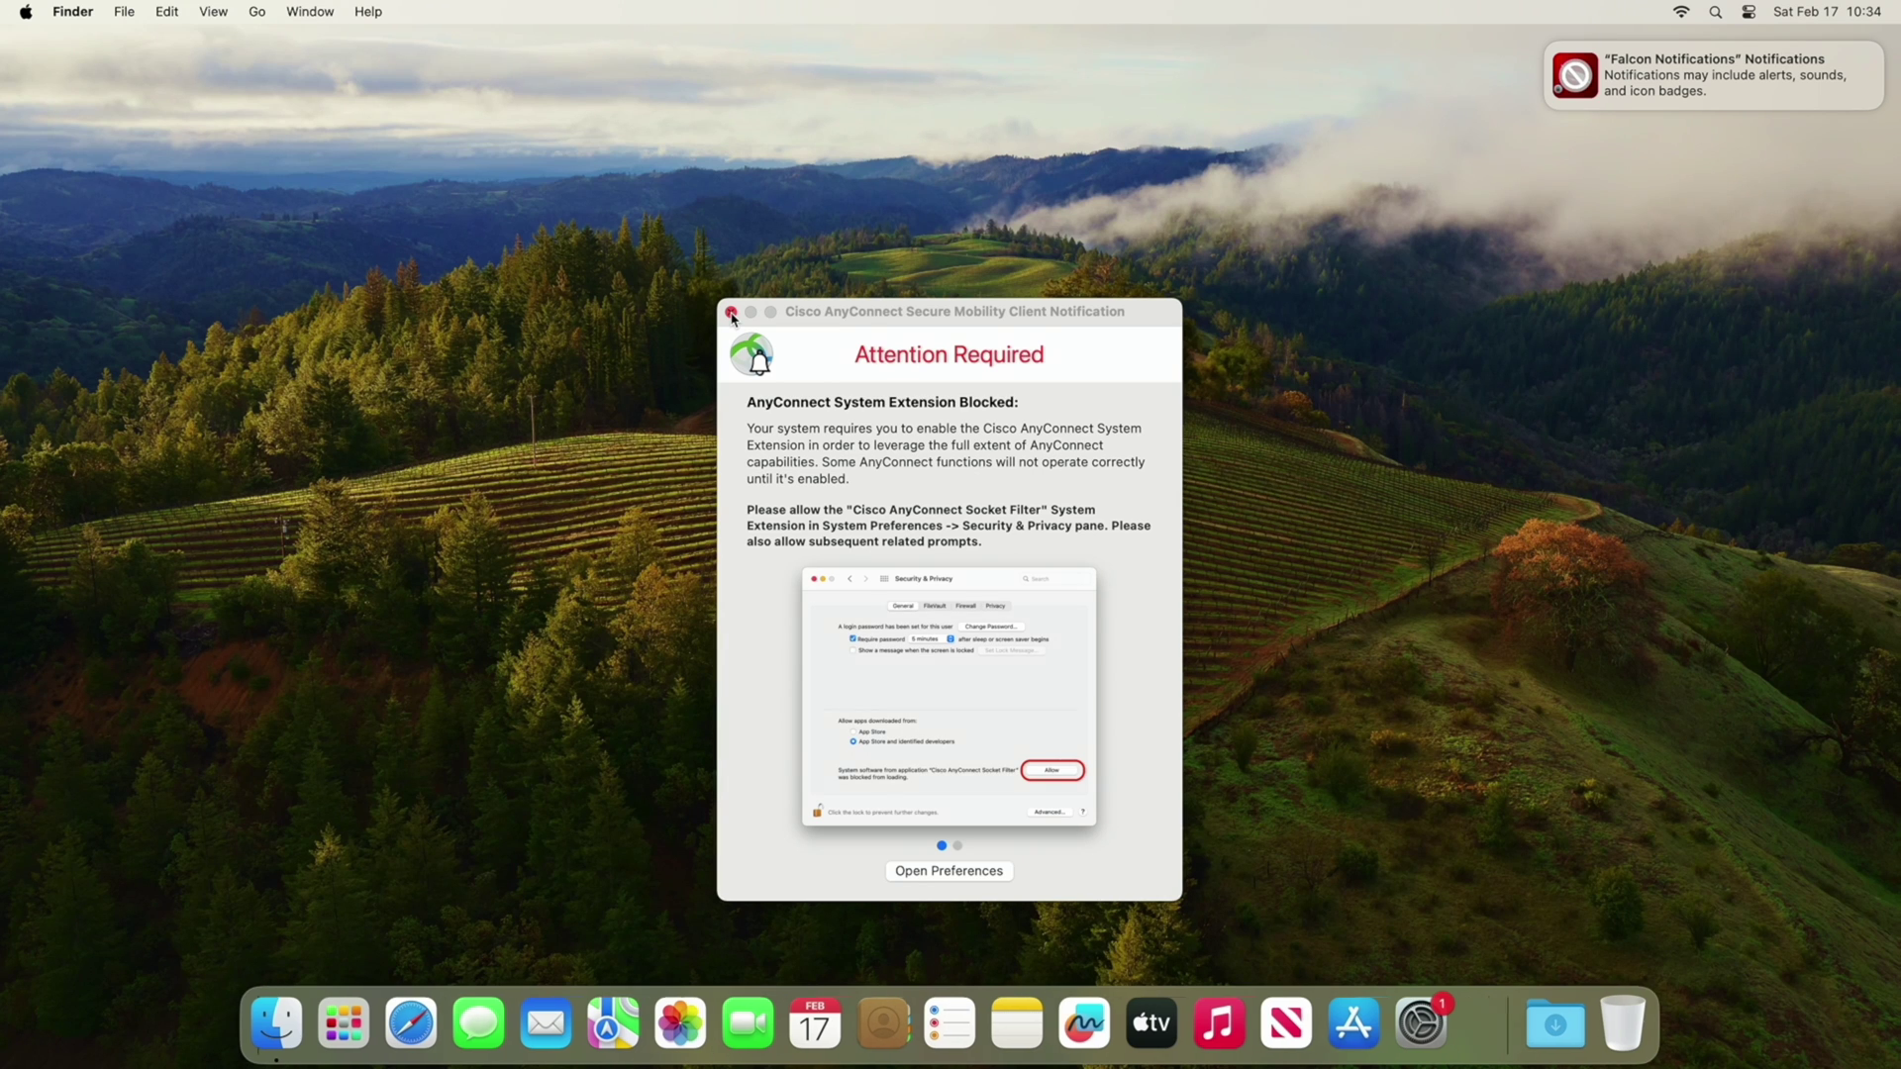
Close the AnyConnect notice and start Microsoft Edge from page 2 of Launchpad.
click(730, 312)
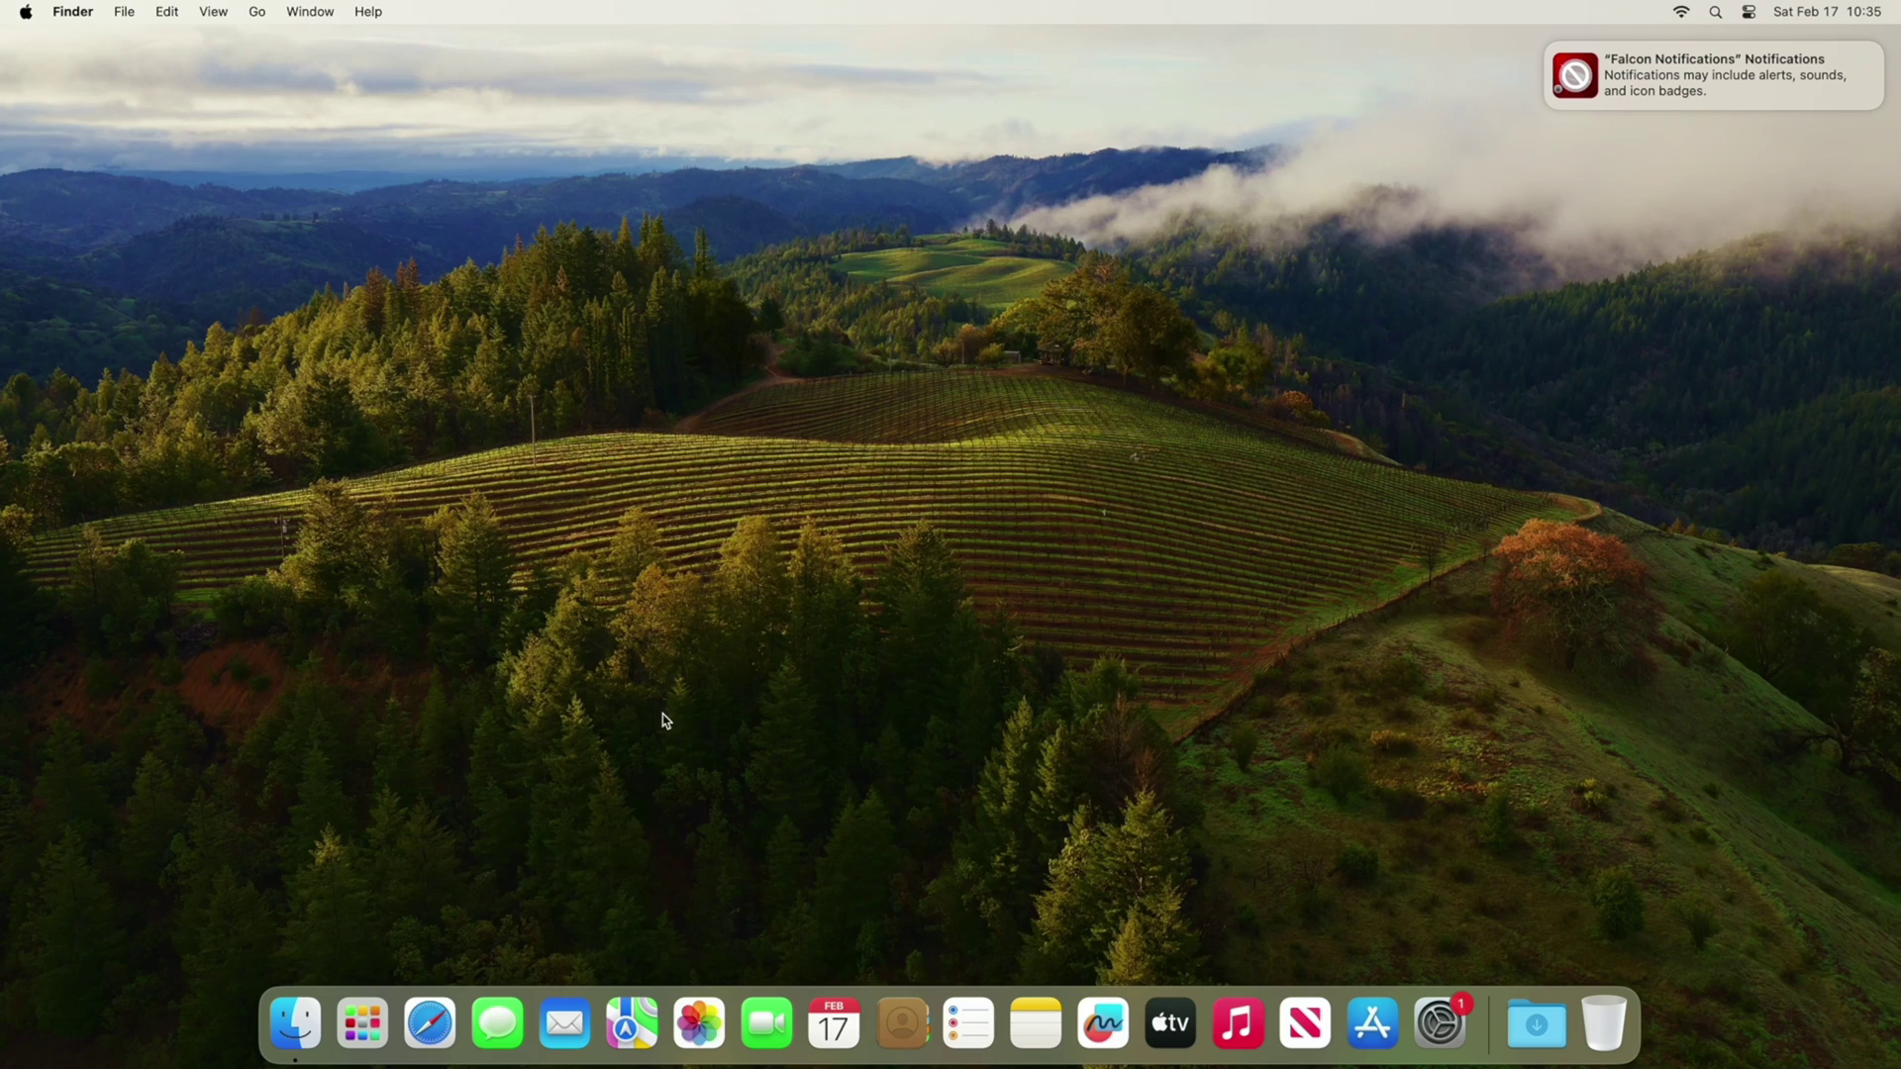
click(350, 1033)
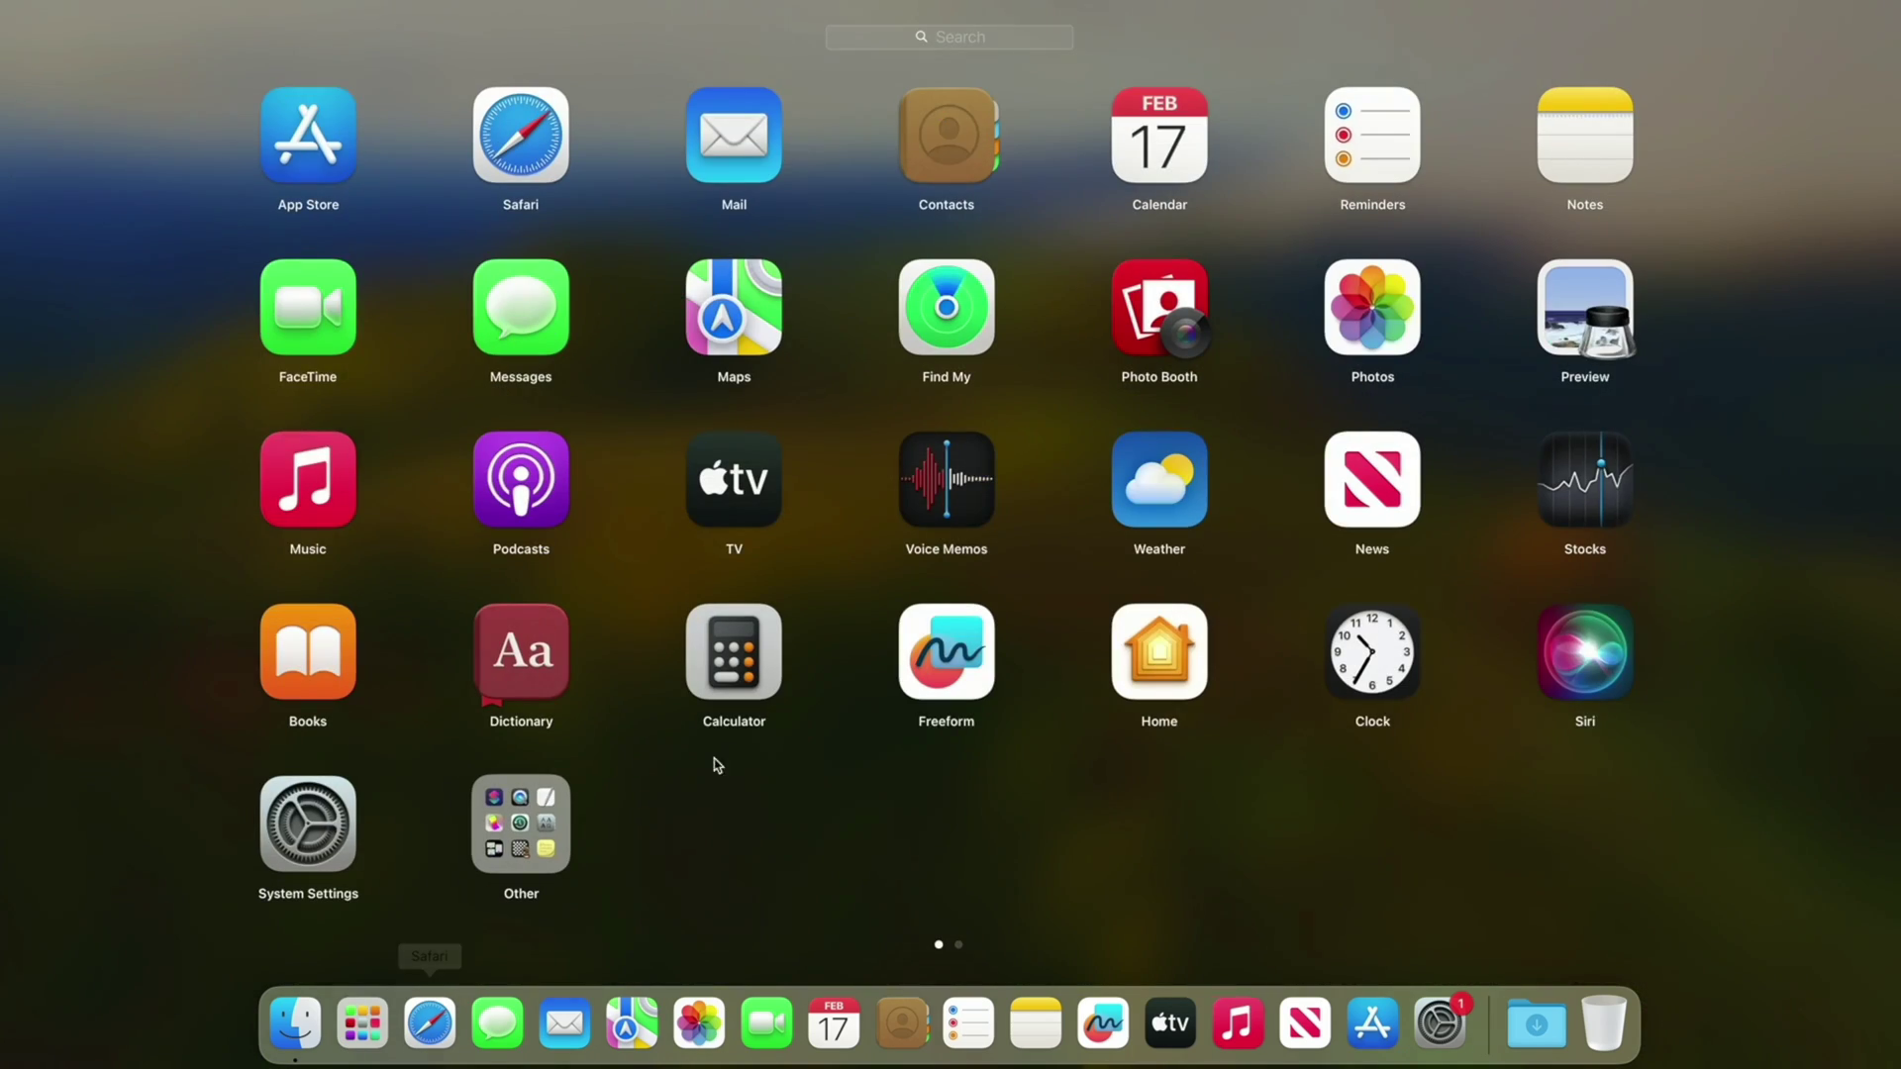
scroll(717, 767, right, 5)
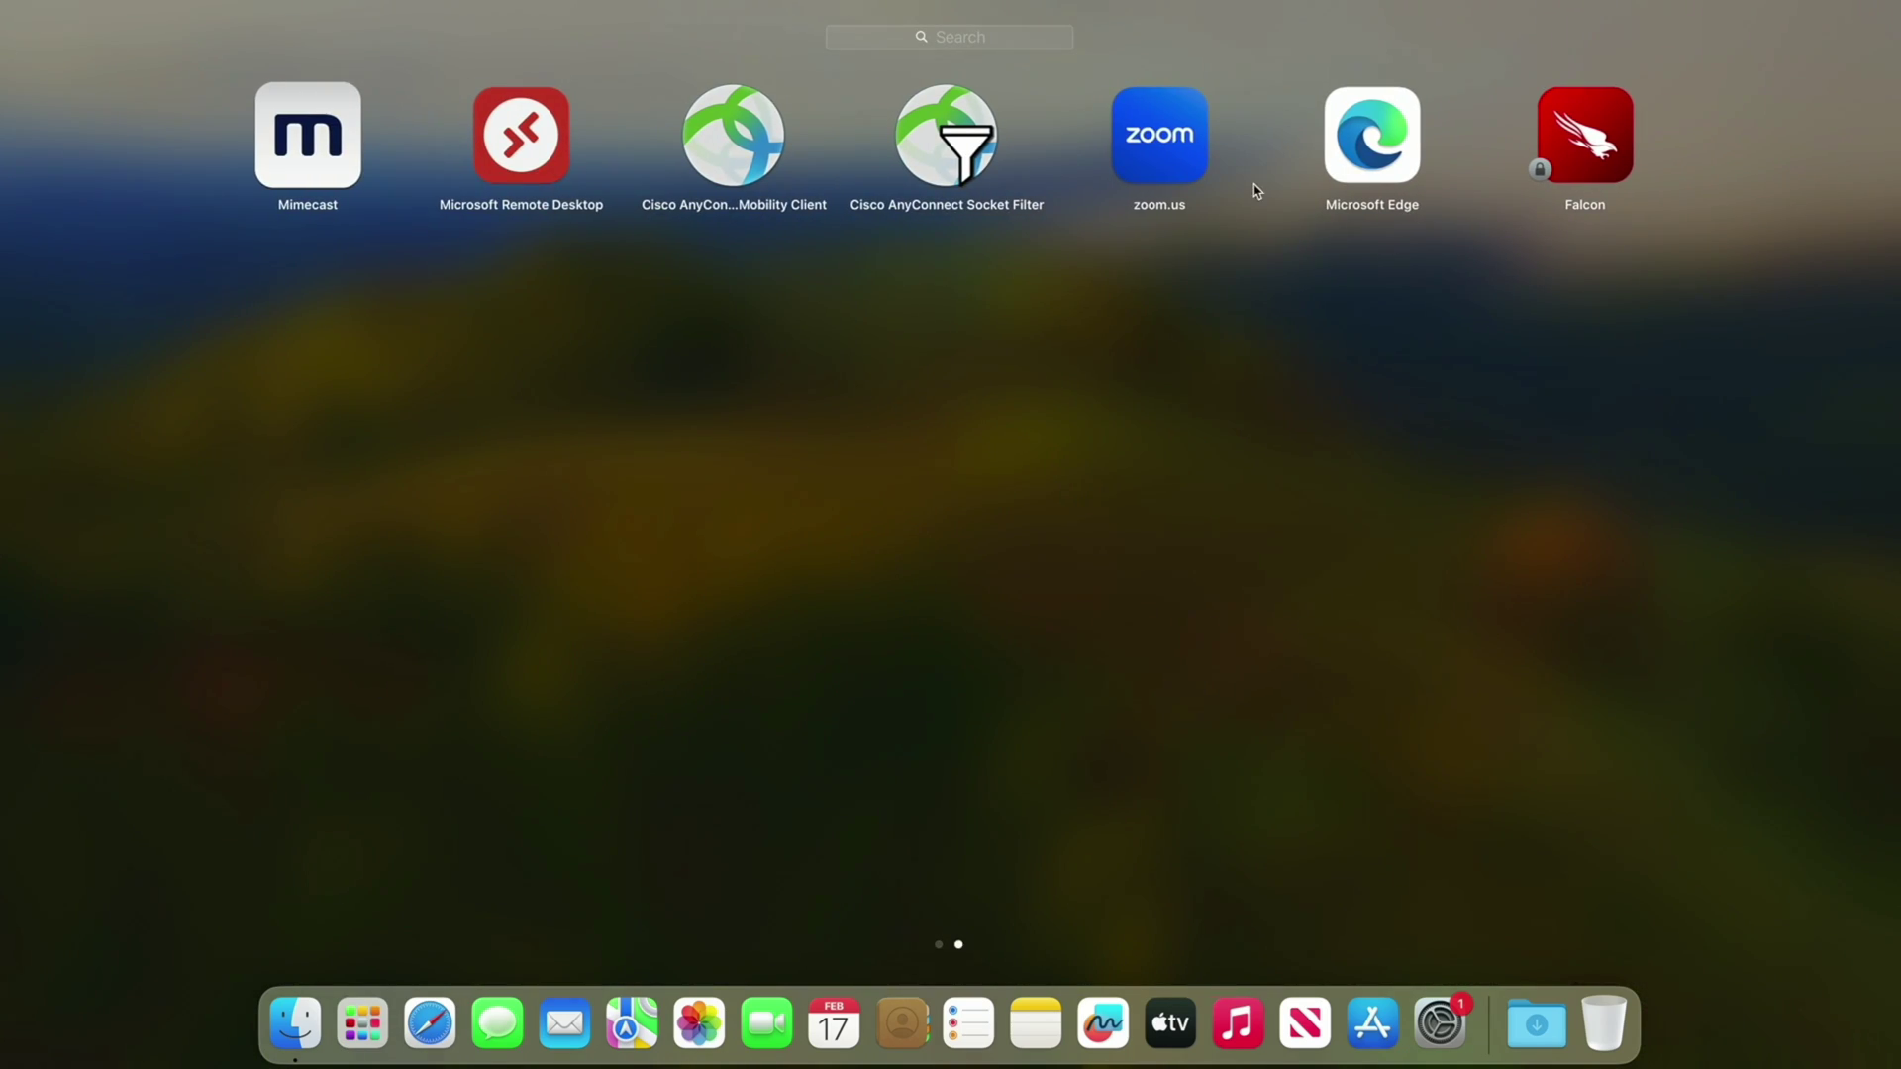
click(1386, 163)
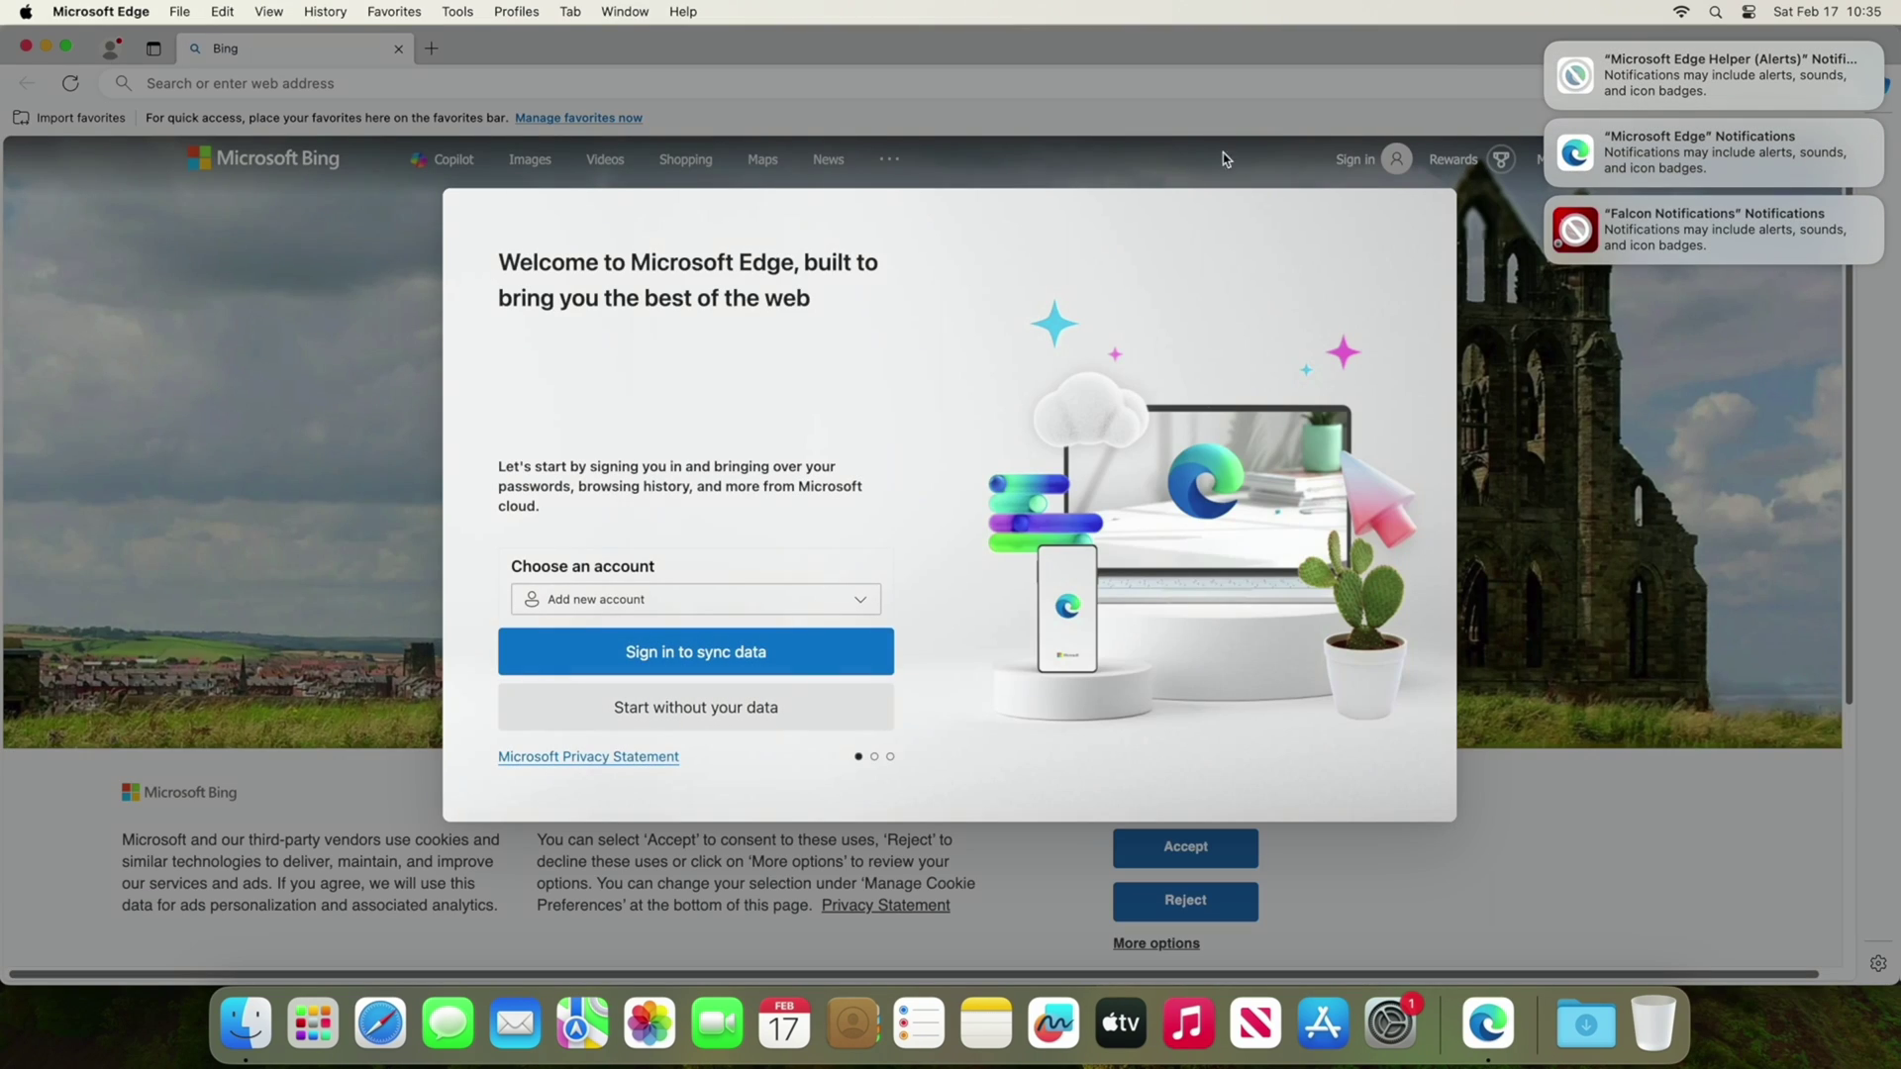
Skip the Edge welcome card and make Microsoft Edge the default browser.
click(695, 706)
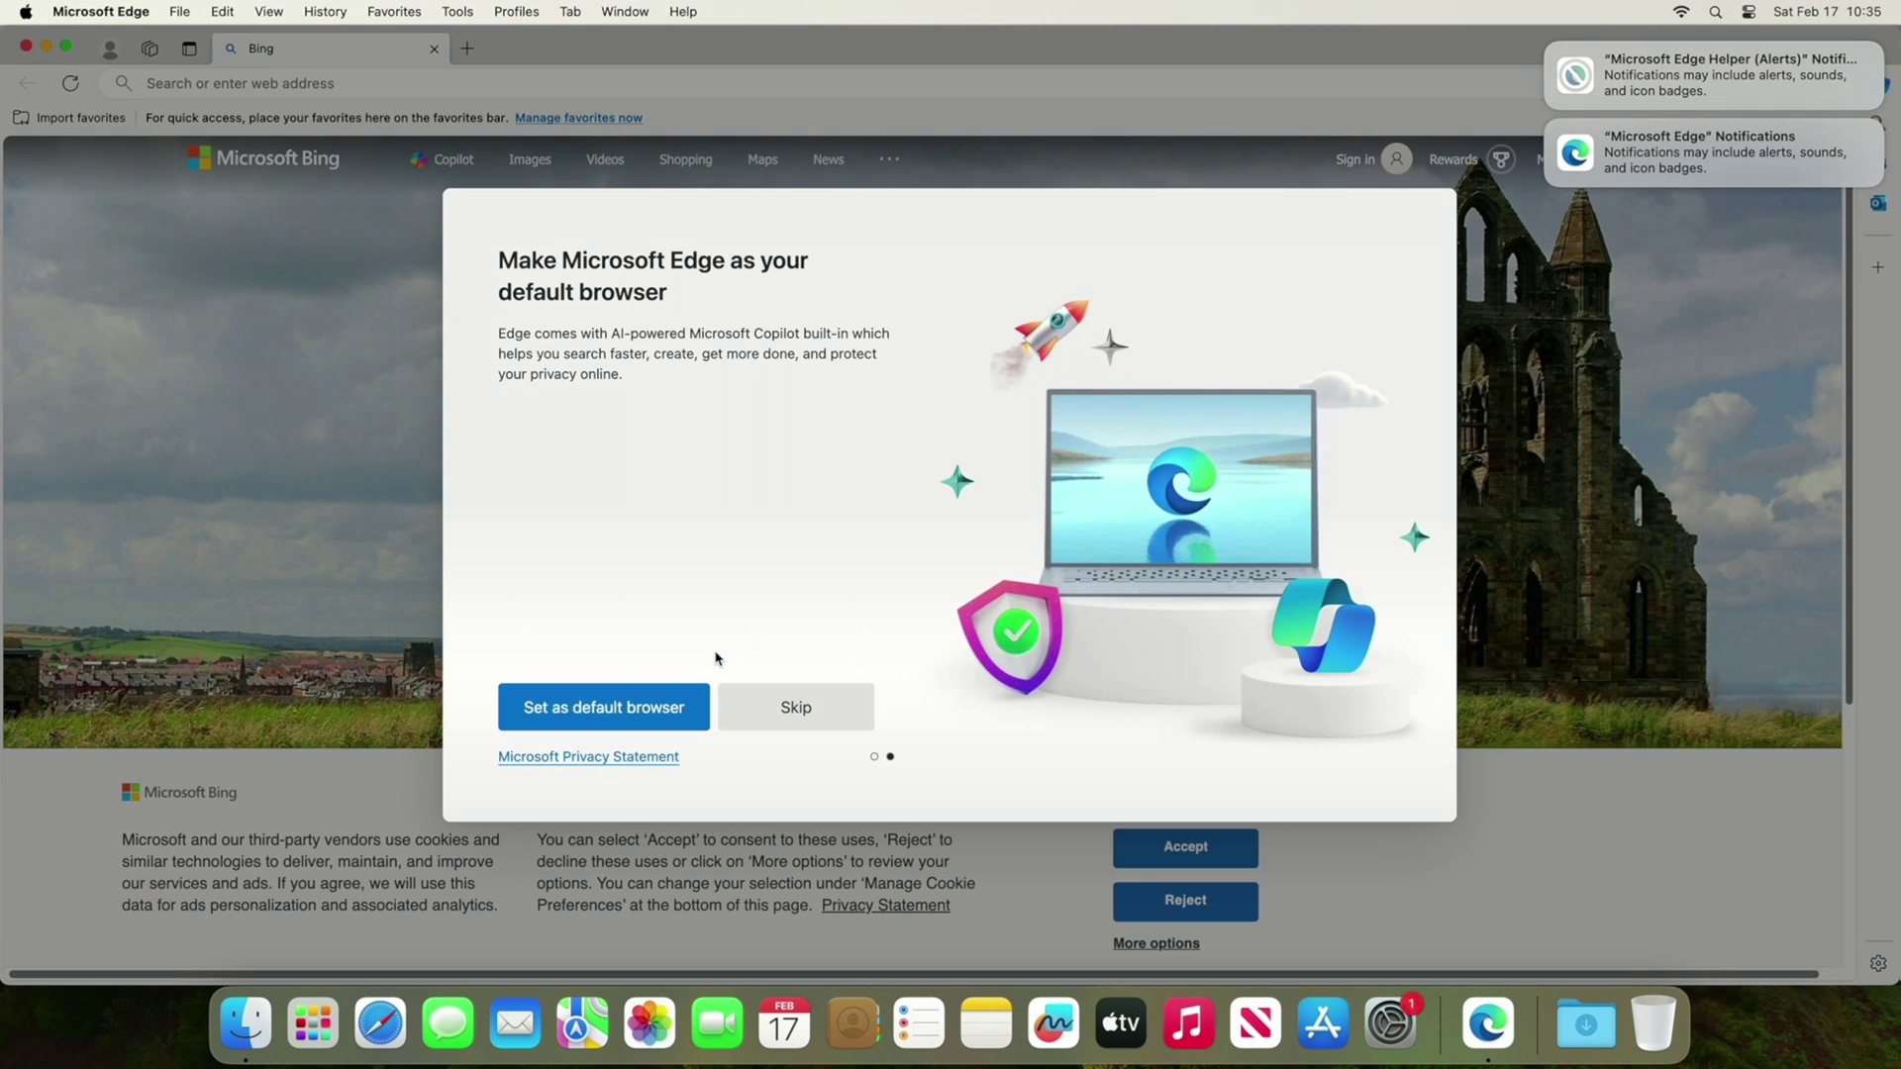
click(660, 714)
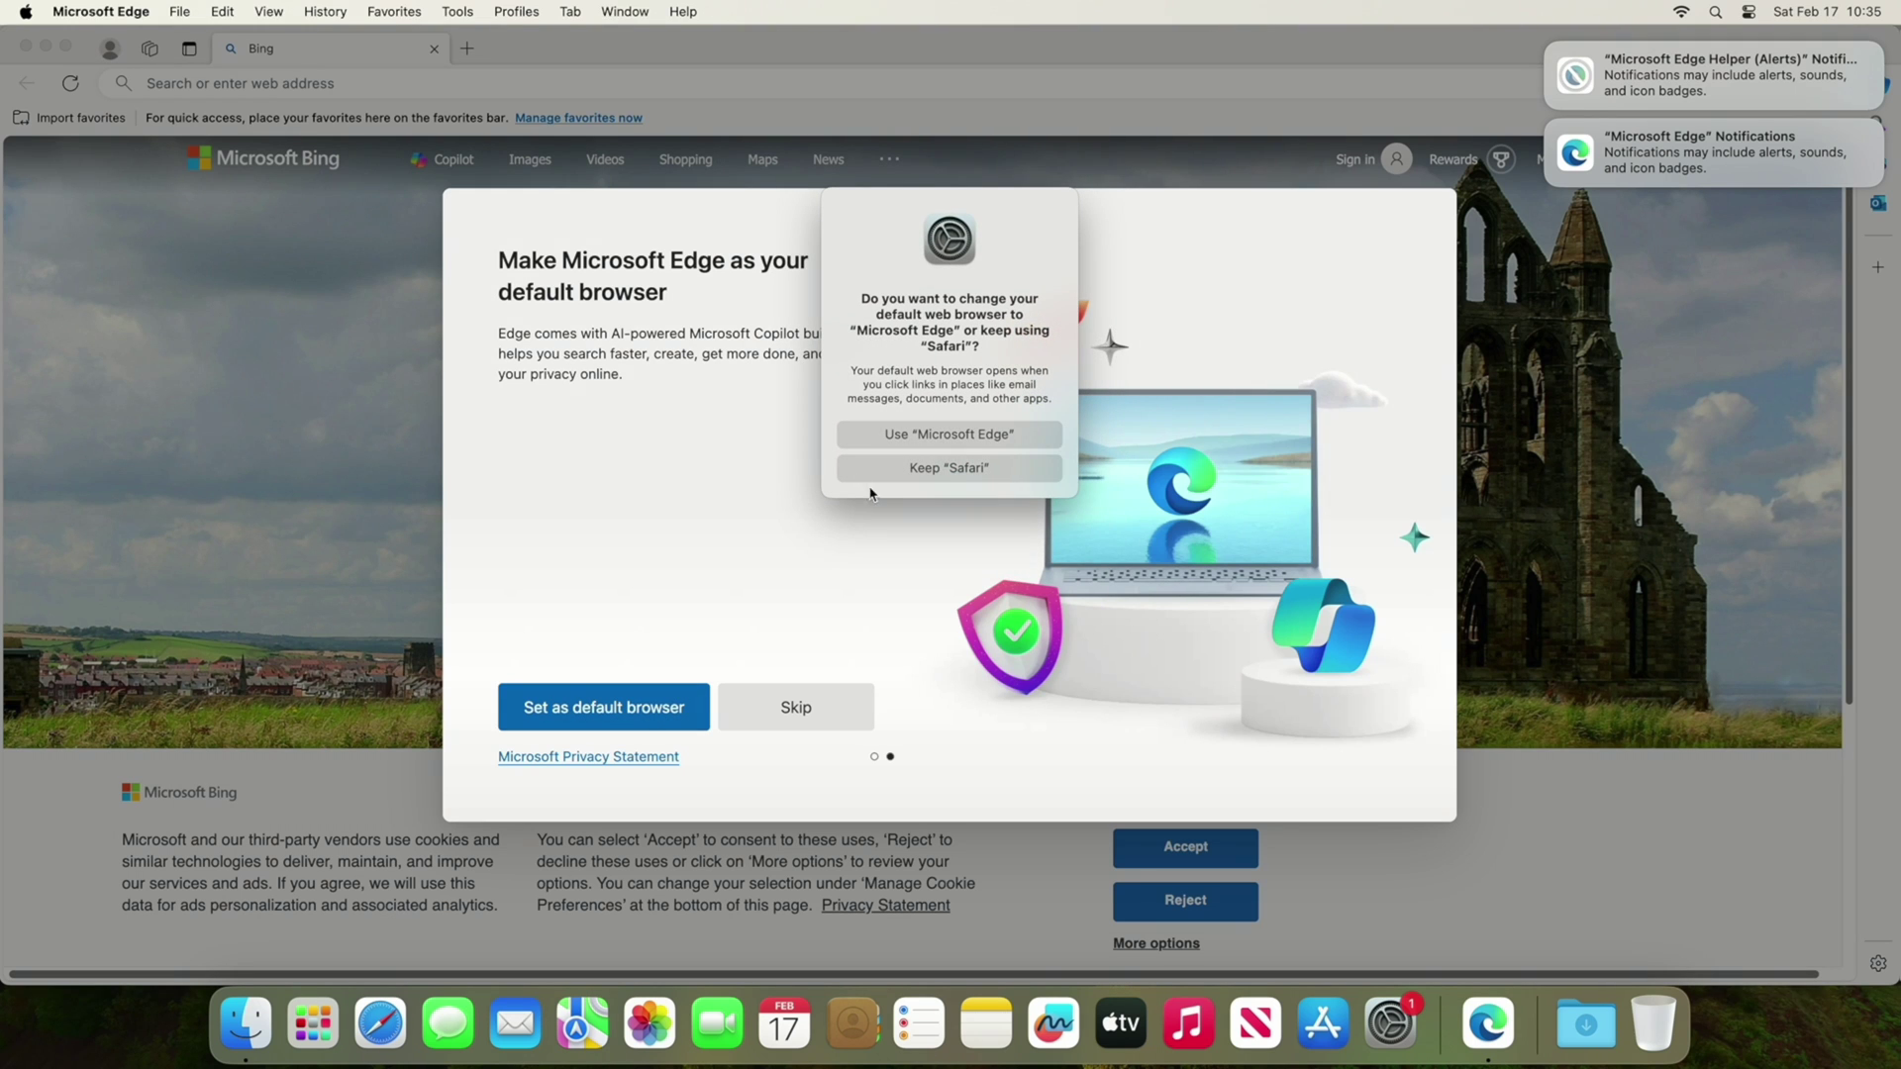
click(950, 436)
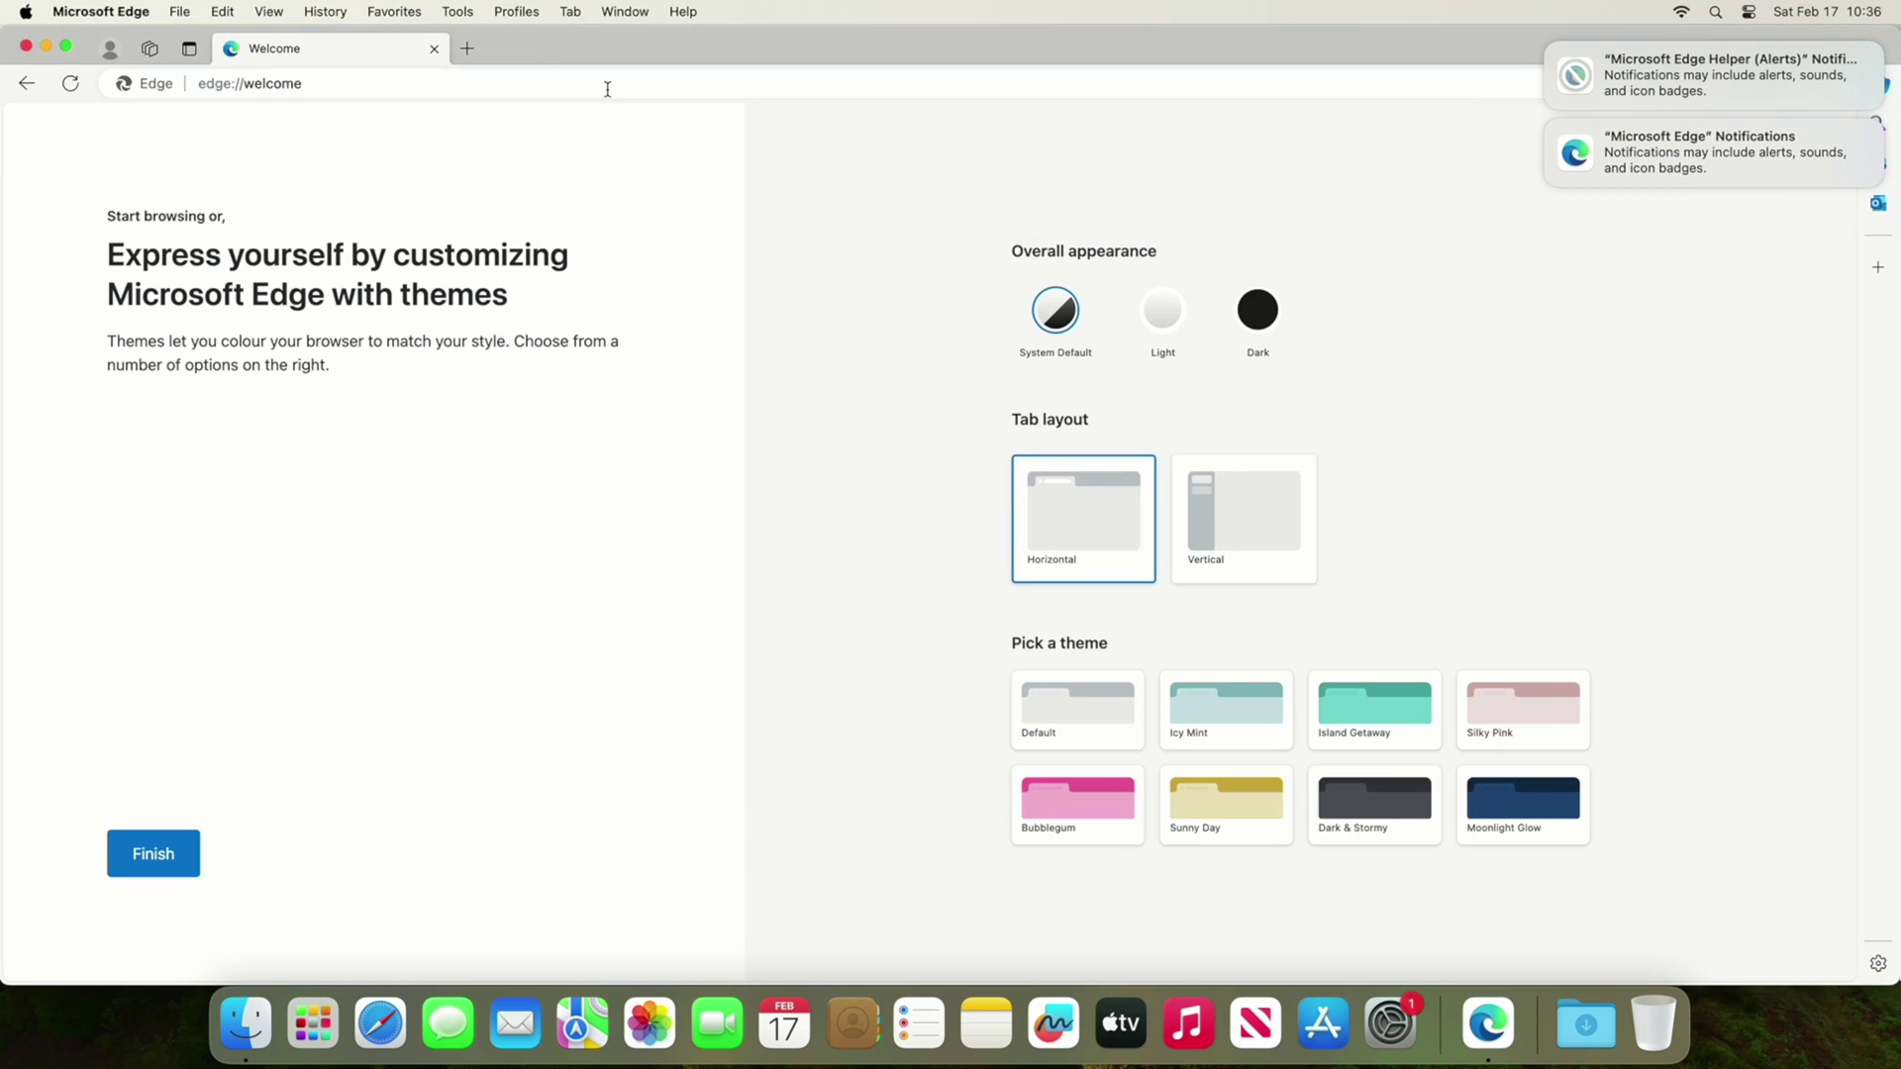
Go to portal.office.com in the Edge address bar.
click(607, 87)
text(port)
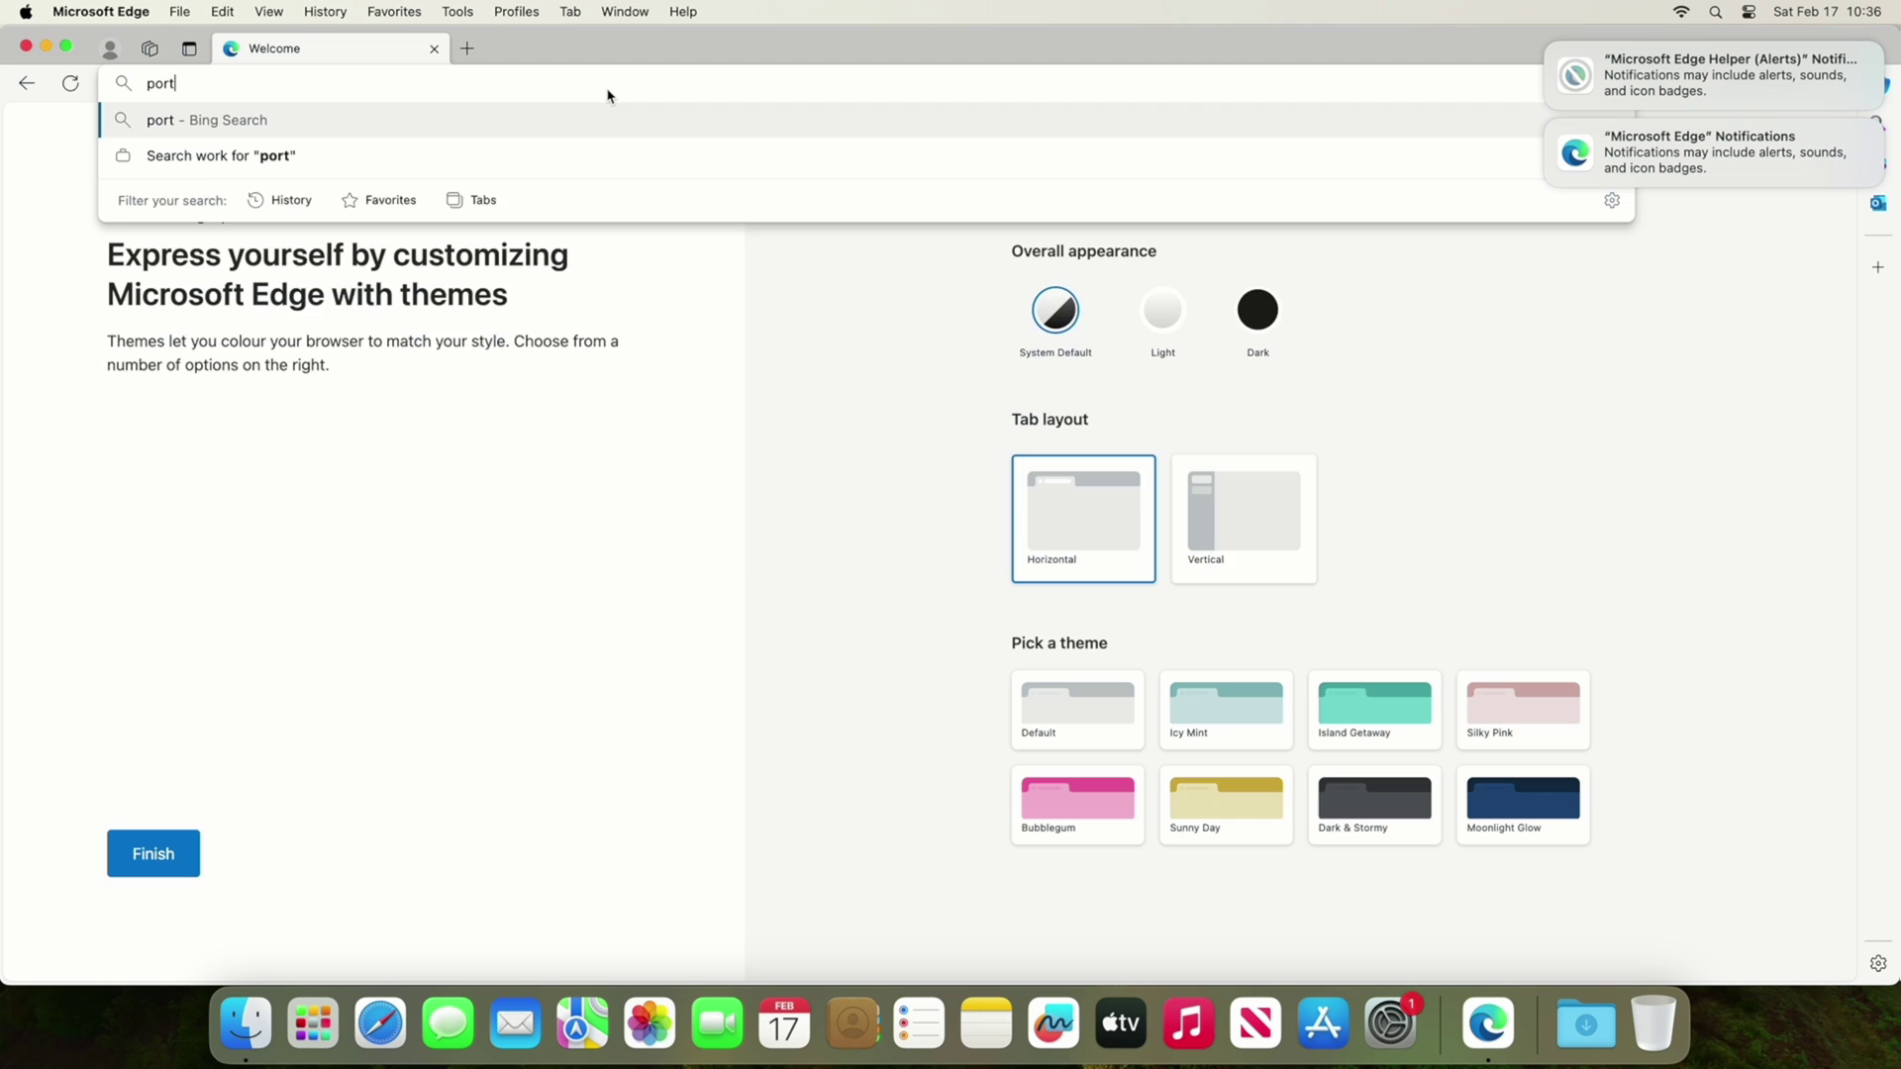
text(al.office.com)
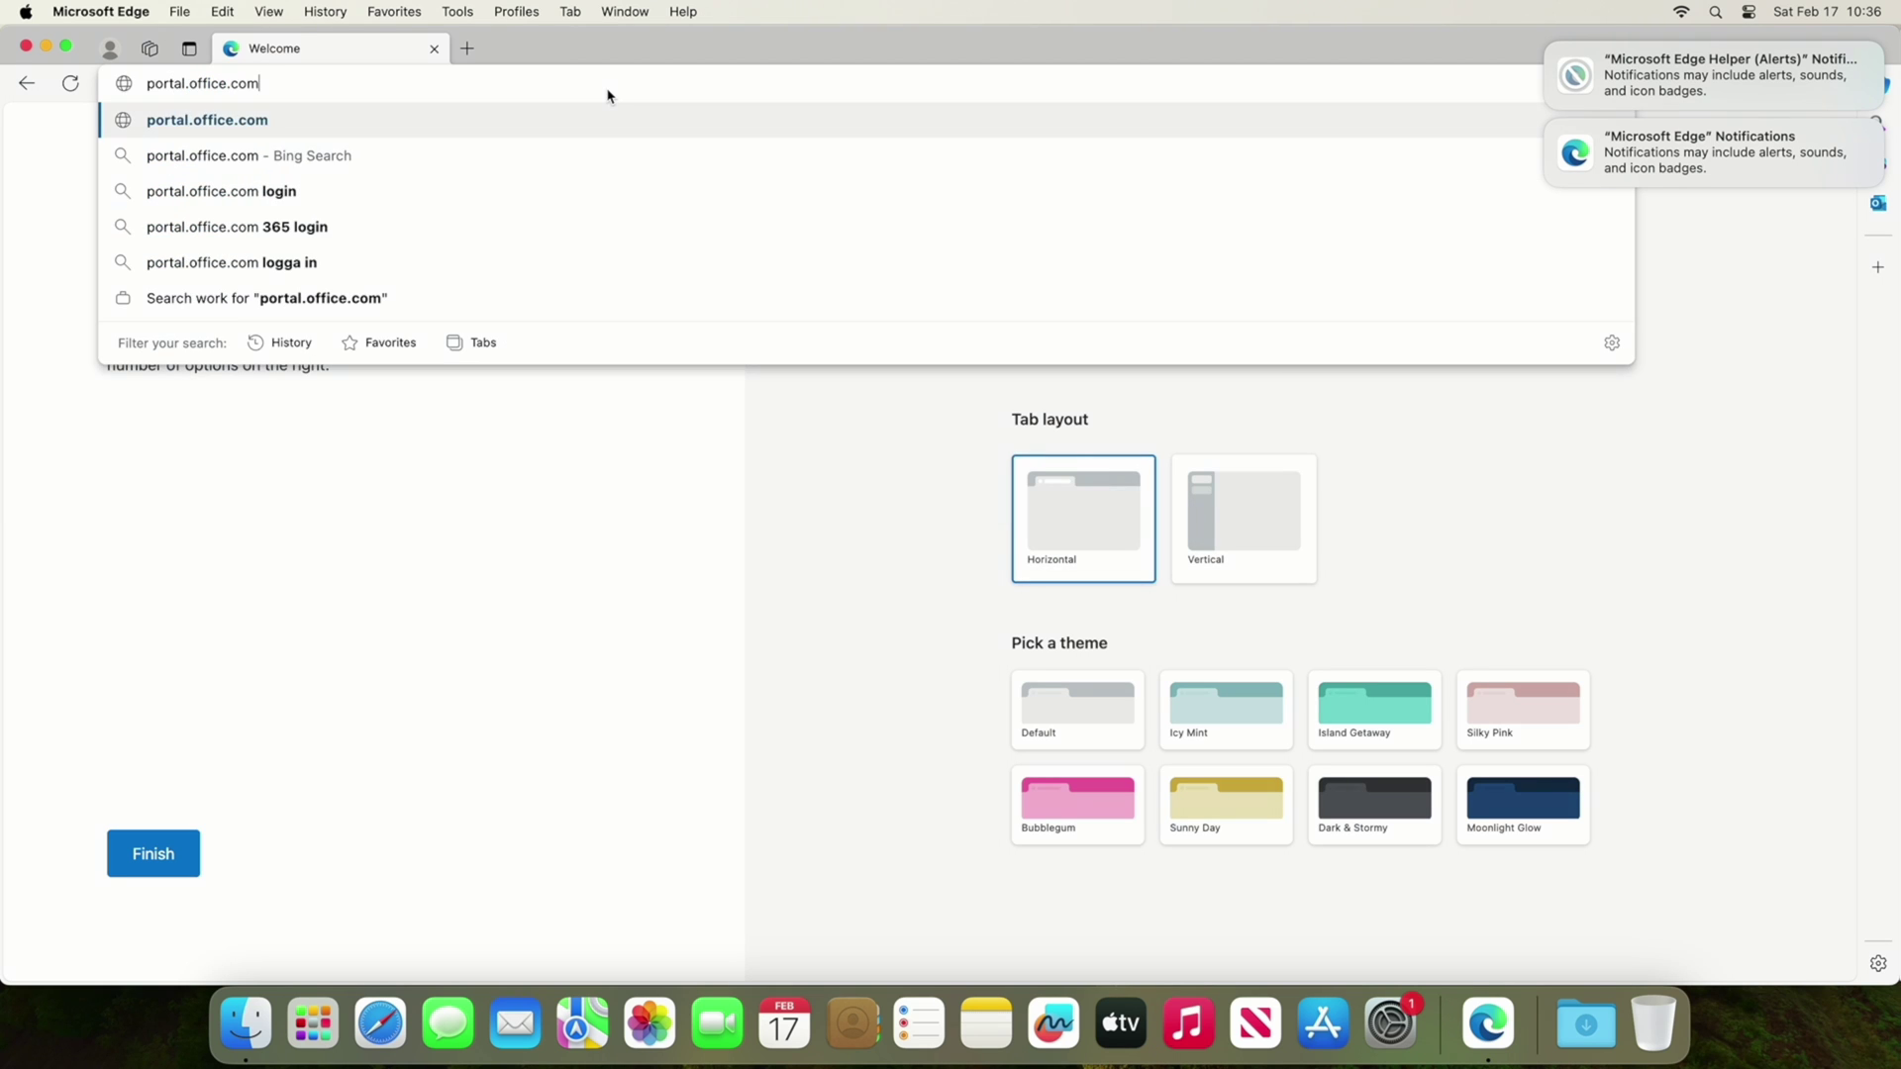
key(Return)
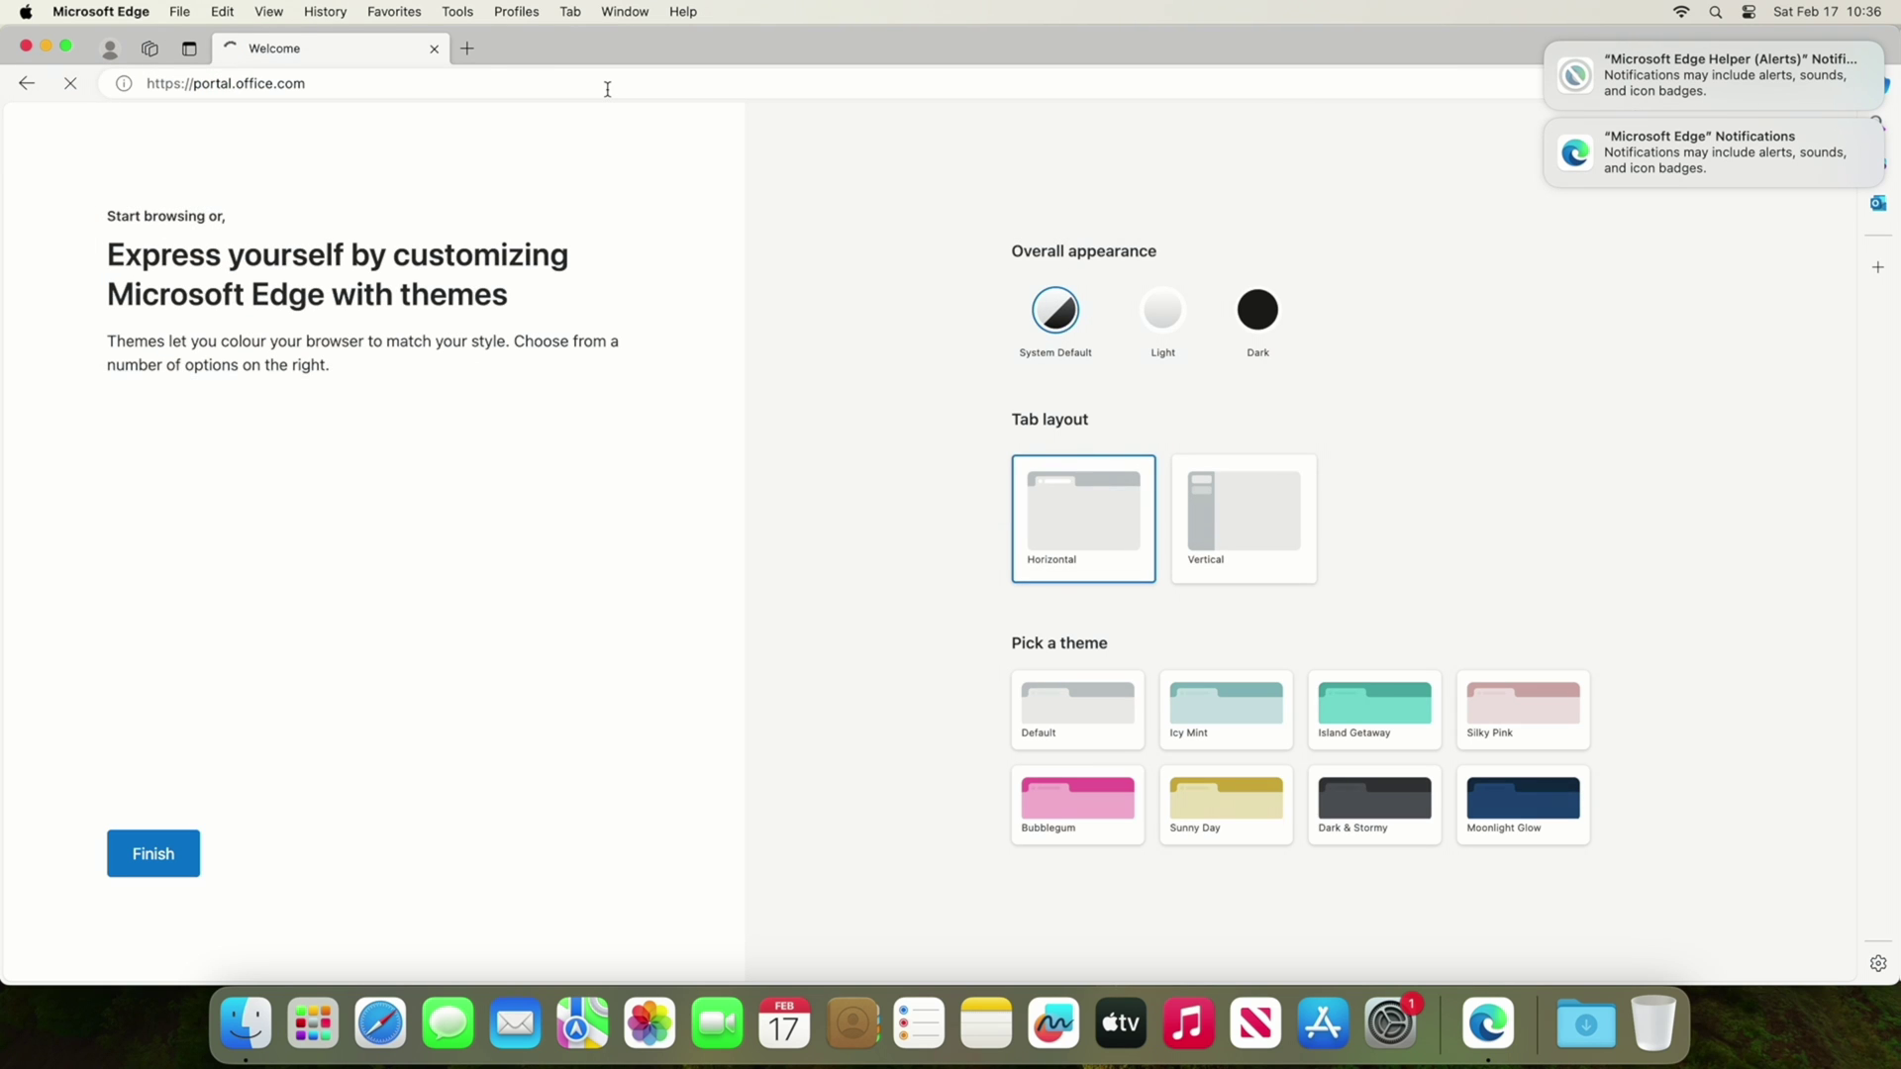